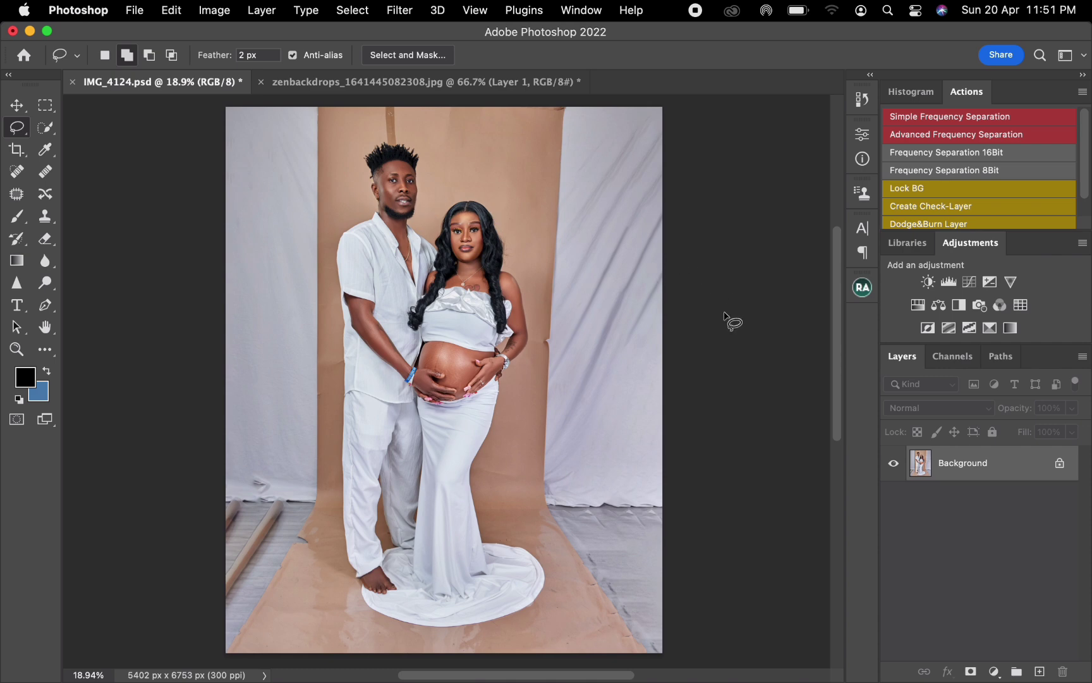
Step: Duplicate the Background layer of the couple's photo
{"action": "key", "text": "super+j"}
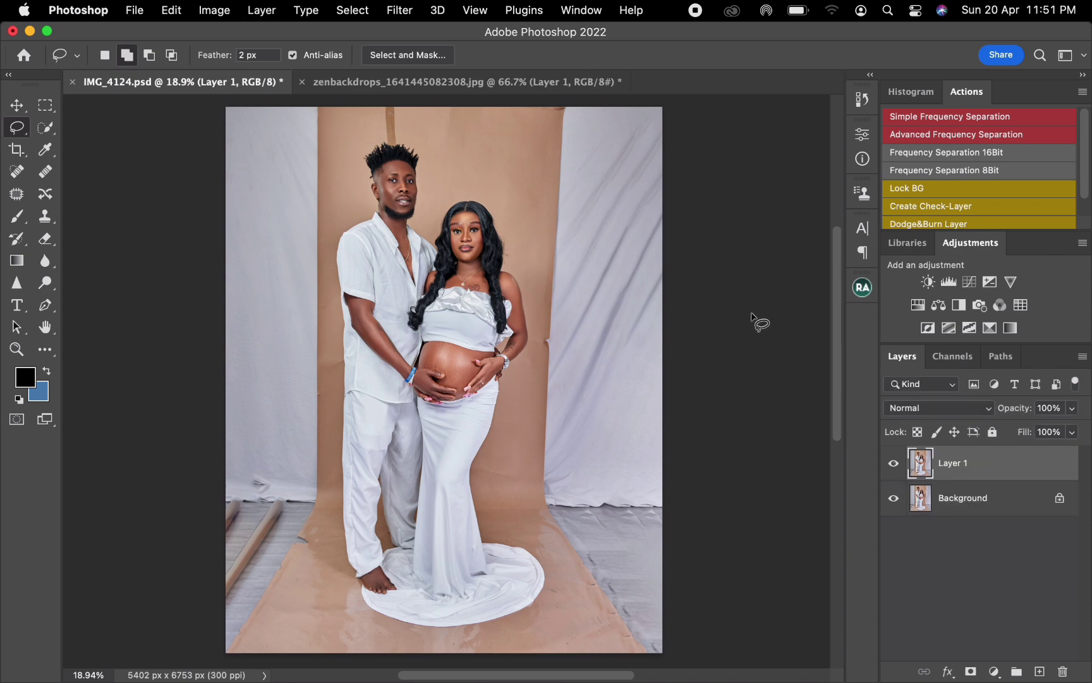
{"action": "key", "text": "super+z"}
{"action": "left_click_drag", "start_coordinate": [1012, 468], "coordinate": [1040, 670]}
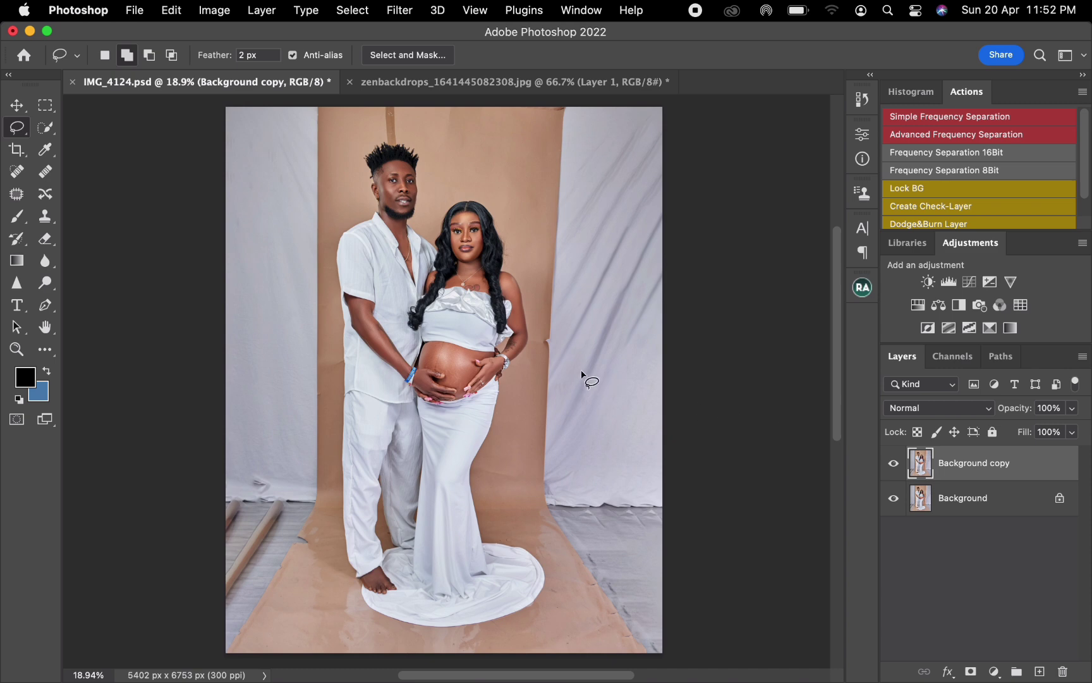
Step: Lasso the white fabric and floor on the photo's right side, replace it with a Content-Aware fill, and deselect
{"action": "right_click", "coordinate": [15, 128]}
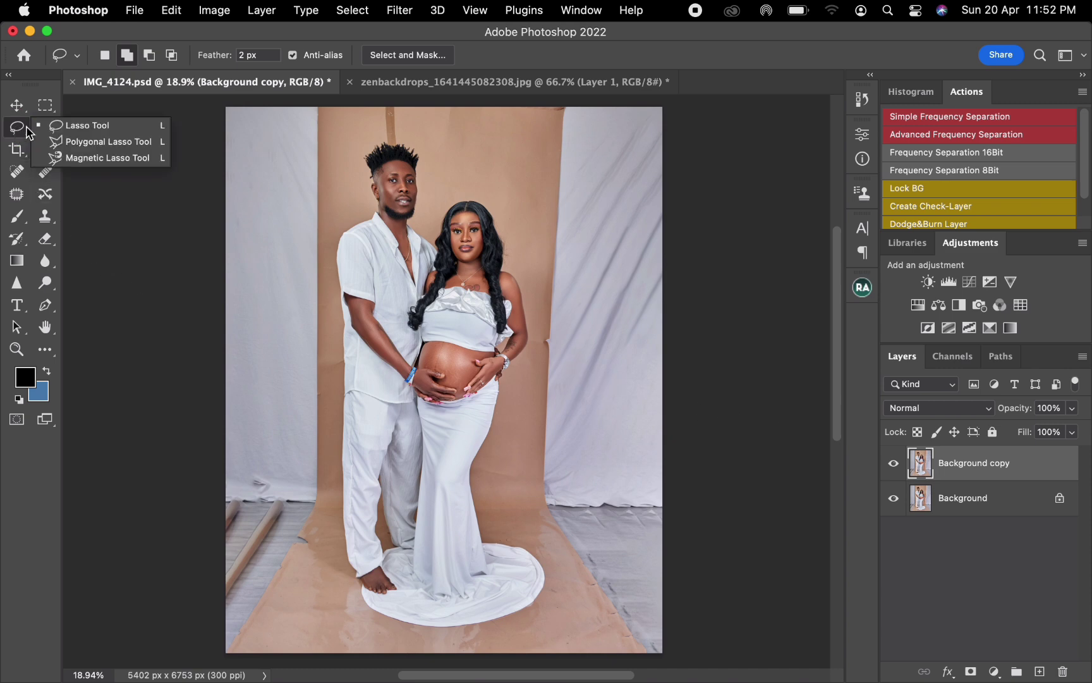
{"action": "left_click", "coordinate": [182, 246]}
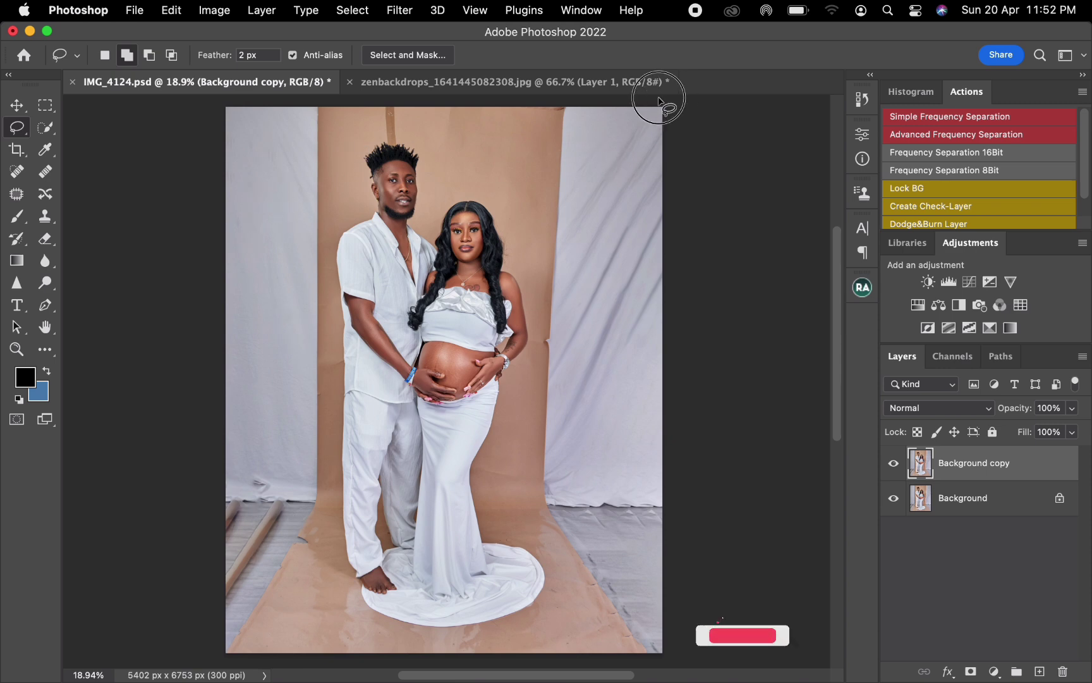
{"action": "mouse_move", "coordinate": [566, 102]}
{"action": "left_mouse_down"}
{"action": "mouse_move", "coordinate": [552, 121]}
{"action": "mouse_move", "coordinate": [535, 279]}
{"action": "mouse_move", "coordinate": [530, 501]}
{"action": "mouse_move", "coordinate": [592, 623]}
{"action": "mouse_move", "coordinate": [637, 665]}
{"action": "mouse_move", "coordinate": [675, 663]}
{"action": "mouse_move", "coordinate": [695, 89]}
{"action": "left_mouse_up"}
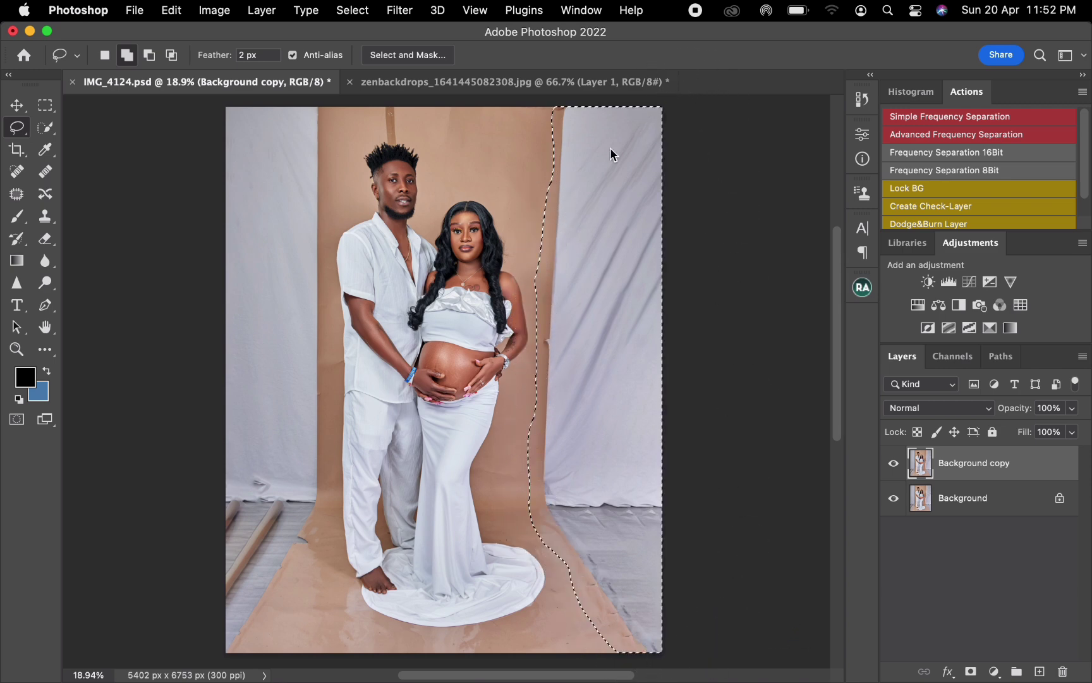
{"action": "right_click", "coordinate": [493, 280]}
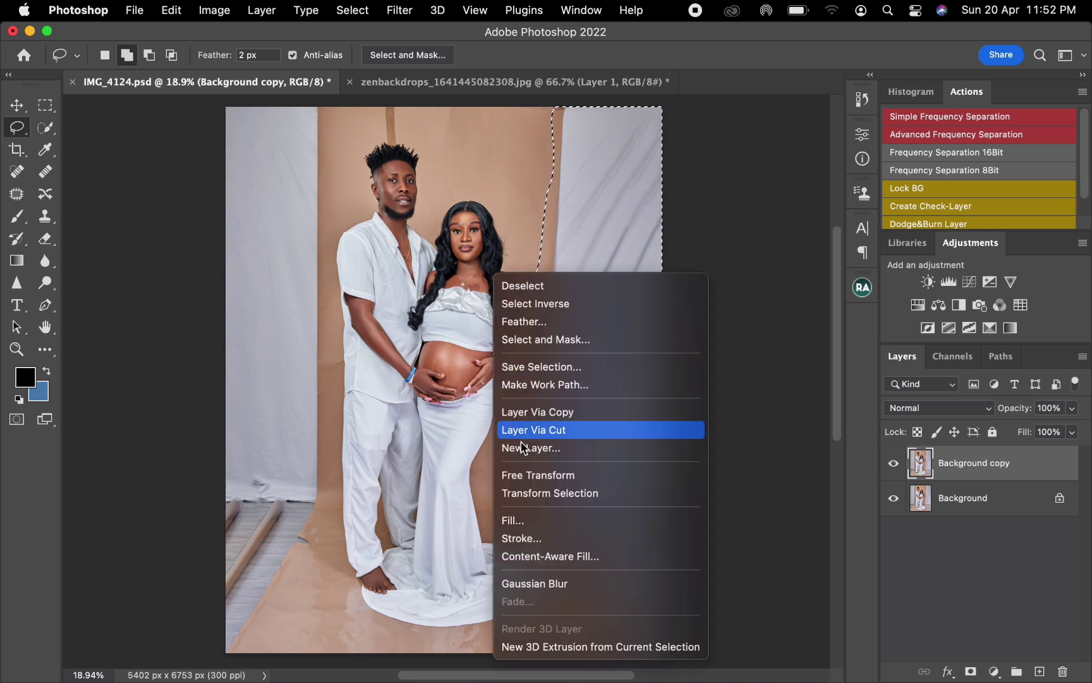
{"action": "left_click", "coordinate": [522, 517]}
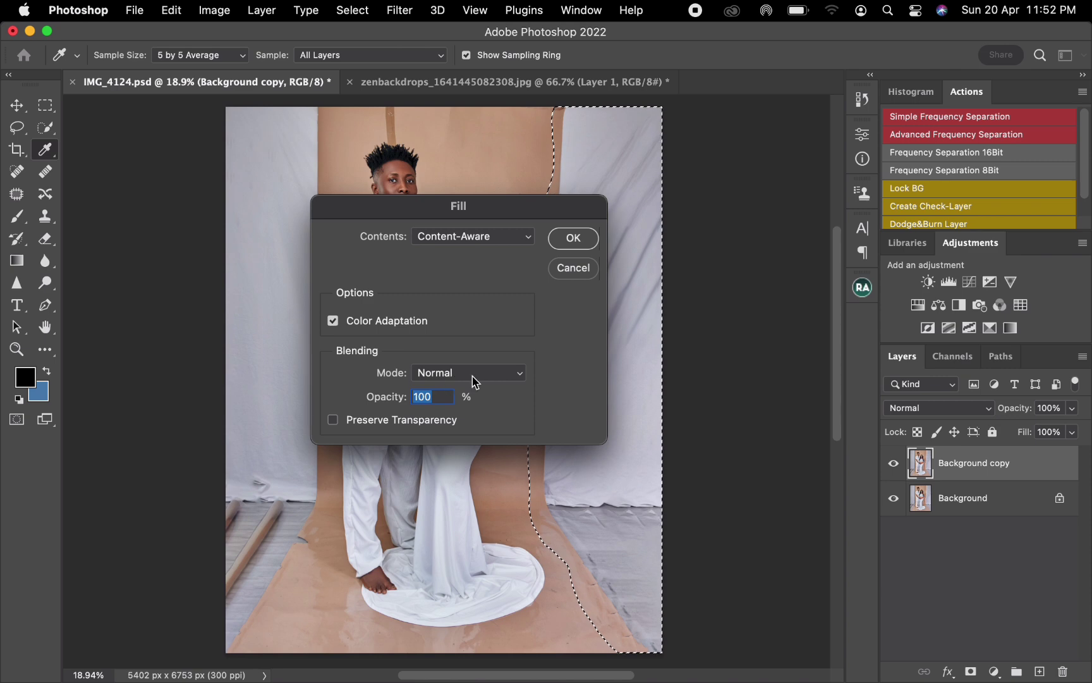
{"action": "left_click", "coordinate": [564, 239]}
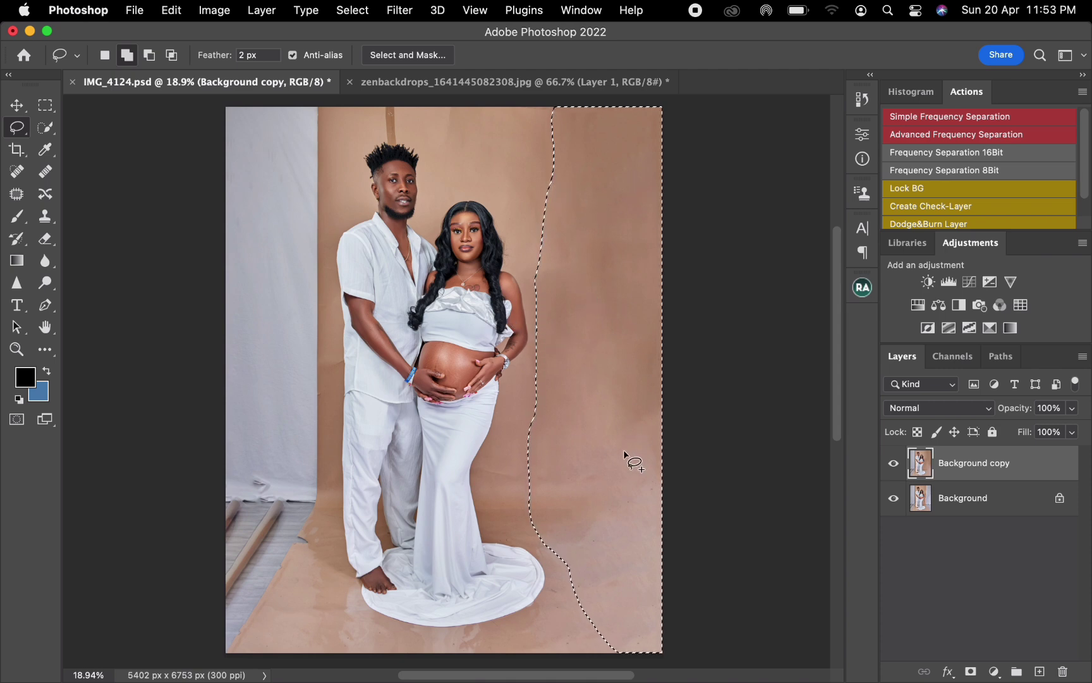
{"action": "key", "text": "super+d"}
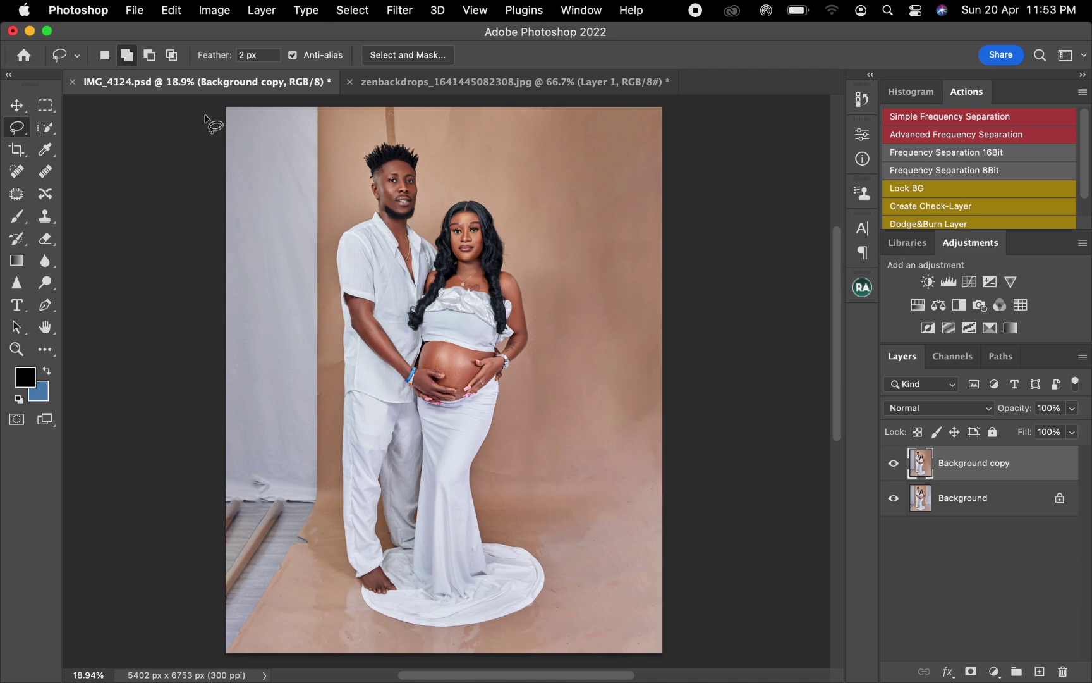
Step: Lasso the white fabric and poles on the photo's left side, replace them with a Content-Aware fill, and deselect
{"action": "mouse_move", "coordinate": [204, 117]}
{"action": "left_mouse_down"}
{"action": "mouse_move", "coordinate": [319, 102]}
{"action": "mouse_move", "coordinate": [336, 124]}
{"action": "mouse_move", "coordinate": [323, 229]}
{"action": "mouse_move", "coordinate": [325, 523]}
{"action": "mouse_move", "coordinate": [278, 609]}
{"action": "mouse_move", "coordinate": [227, 669]}
{"action": "mouse_move", "coordinate": [179, 645]}
{"action": "mouse_move", "coordinate": [130, 453]}
{"action": "mouse_move", "coordinate": [132, 210]}
{"action": "mouse_move", "coordinate": [160, 115]}
{"action": "left_mouse_up"}
{"action": "right_click", "coordinate": [322, 178]}
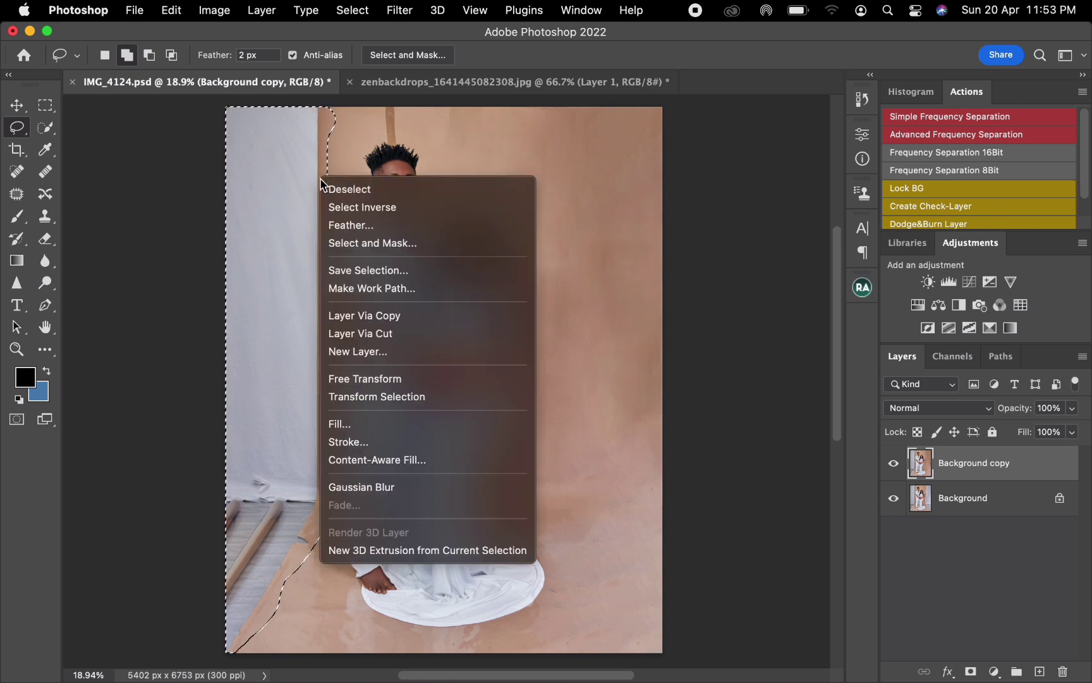
{"action": "left_click", "coordinate": [386, 423]}
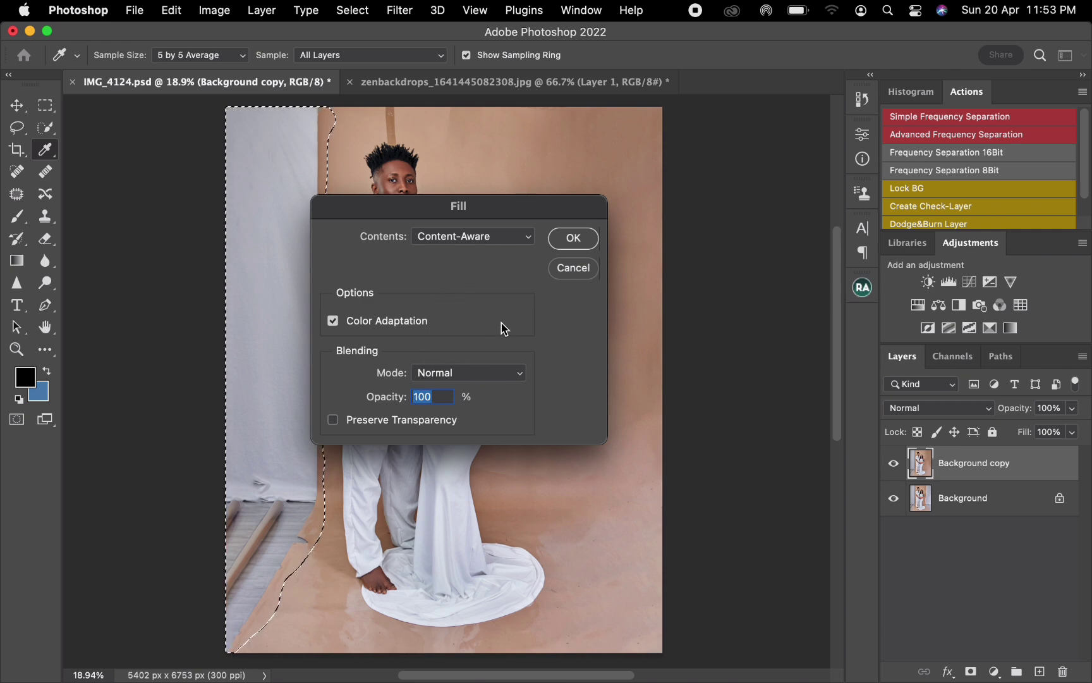
{"action": "left_click", "coordinate": [568, 247]}
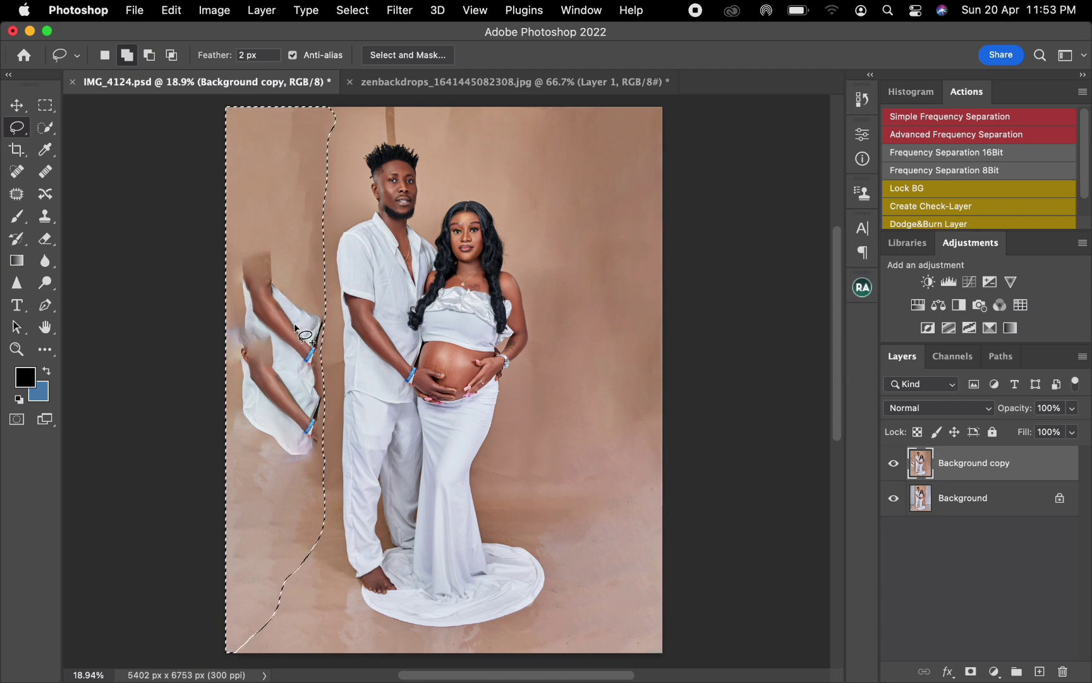
{"action": "right_click", "coordinate": [352, 258]}
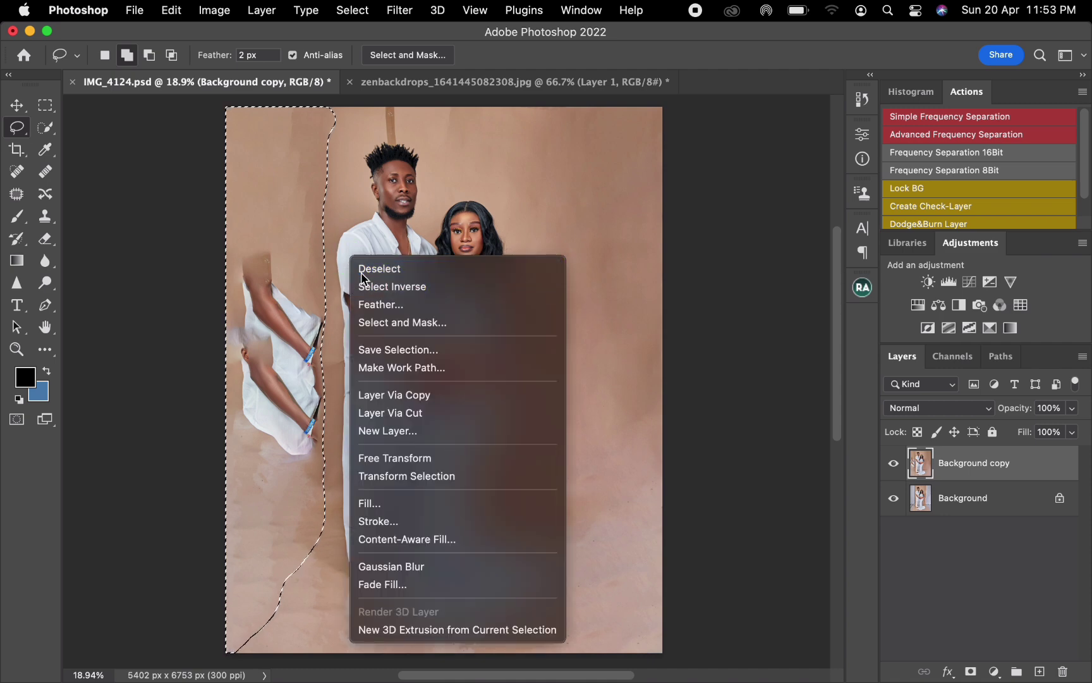
{"action": "left_click", "coordinate": [361, 271]}
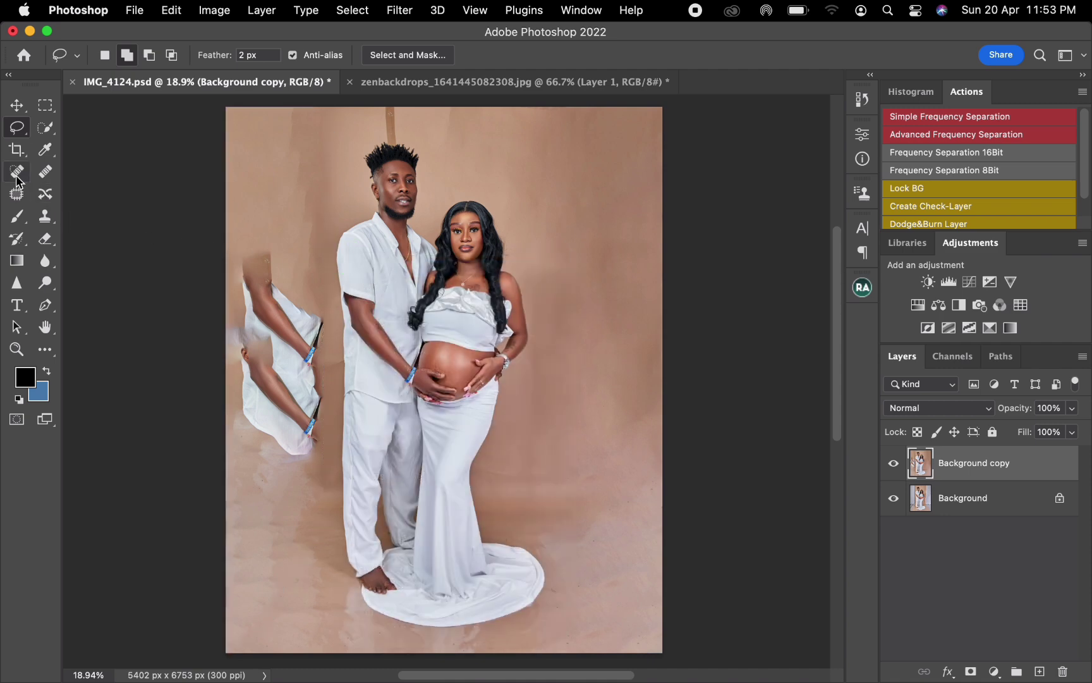
Step: Patch the stray duplicated arms beside the man with clean brown backdrop from the photo's right side
{"action": "left_click", "coordinate": [19, 195]}
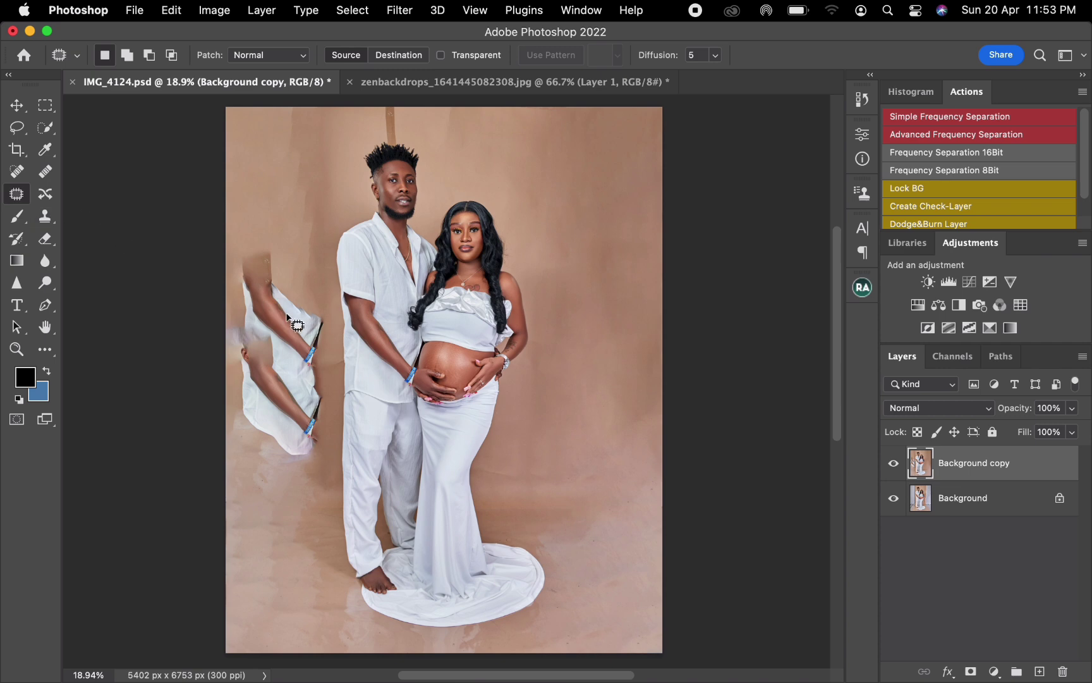
{"action": "mouse_move", "coordinate": [323, 303]}
{"action": "left_mouse_down"}
{"action": "mouse_move", "coordinate": [331, 337]}
{"action": "mouse_move", "coordinate": [318, 456]}
{"action": "mouse_move", "coordinate": [247, 450]}
{"action": "mouse_move", "coordinate": [213, 415]}
{"action": "mouse_move", "coordinate": [197, 339]}
{"action": "mouse_move", "coordinate": [213, 264]}
{"action": "mouse_move", "coordinate": [259, 213]}
{"action": "left_mouse_up"}
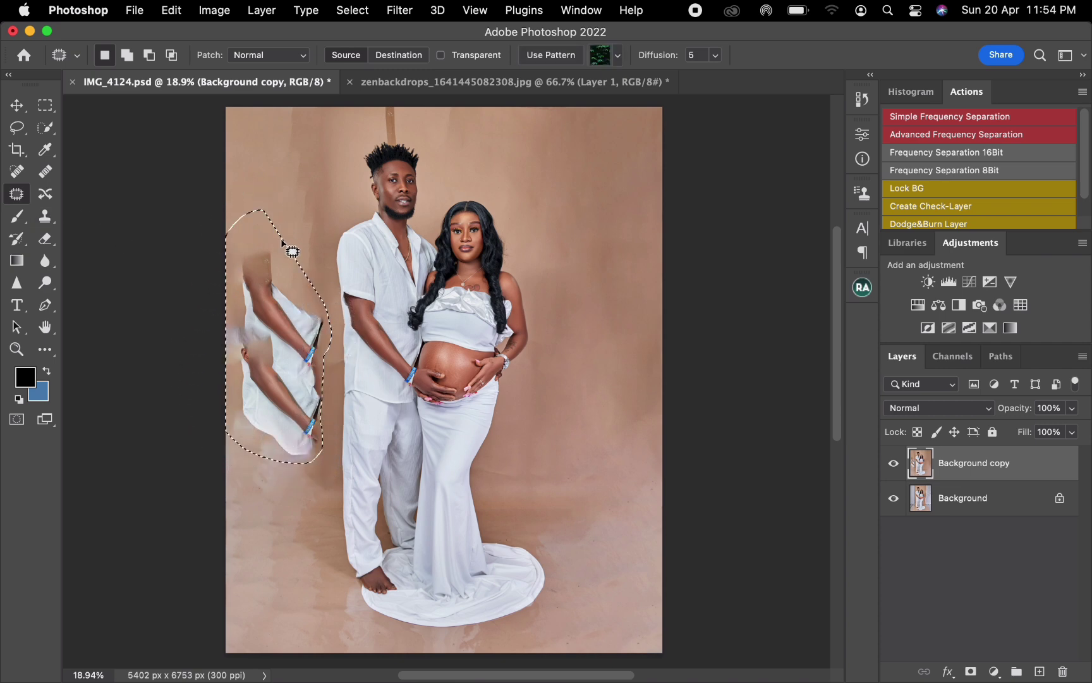
{"action": "left_click_drag", "start_coordinate": [287, 312], "coordinate": [360, 290]}
{"action": "left_click_drag", "start_coordinate": [442, 270], "coordinate": [598, 237]}
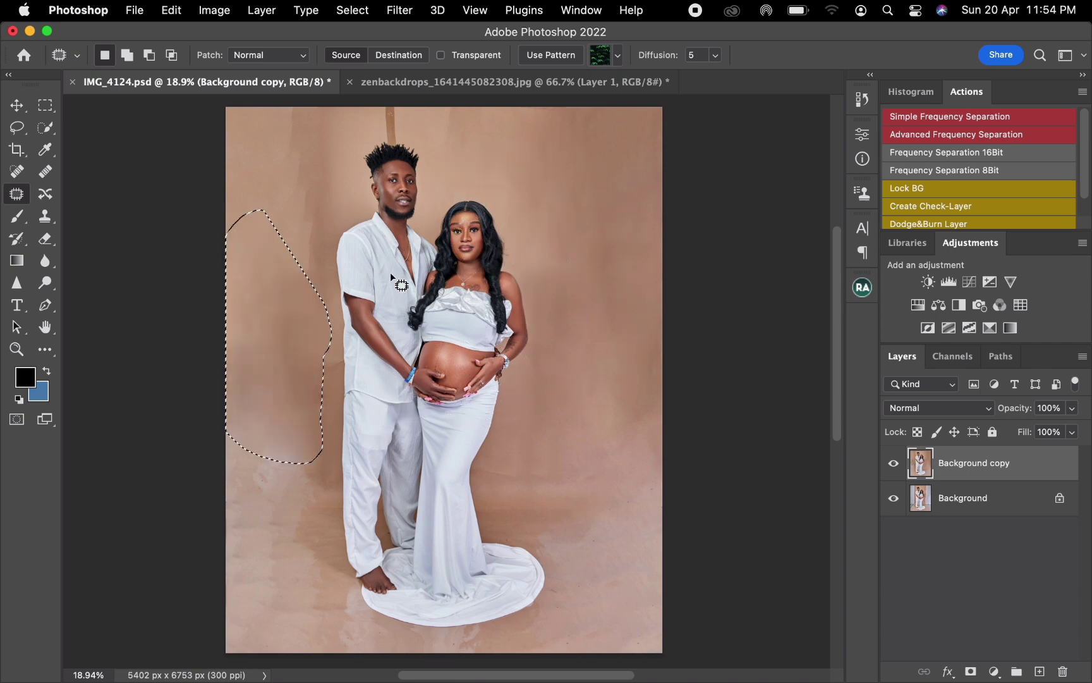
Step: Patch the uneven backdrop left of the man's head and the dark strip above his hair with clean backdrop, then deselect
{"action": "mouse_move", "coordinate": [316, 200]}
{"action": "left_mouse_down"}
{"action": "mouse_move", "coordinate": [325, 251]}
{"action": "mouse_move", "coordinate": [304, 276]}
{"action": "mouse_move", "coordinate": [275, 204]}
{"action": "mouse_move", "coordinate": [282, 139]}
{"action": "mouse_move", "coordinate": [305, 129]}
{"action": "mouse_move", "coordinate": [351, 171]}
{"action": "mouse_move", "coordinate": [562, 172]}
{"action": "left_mouse_up"}
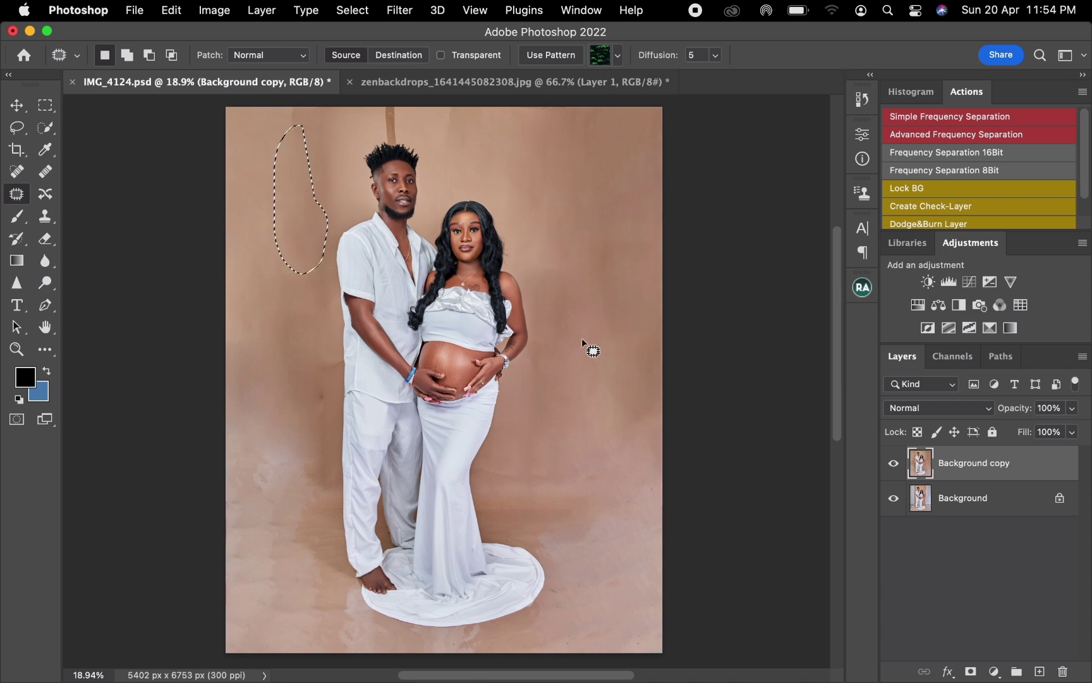
{"action": "key", "text": "super+d"}
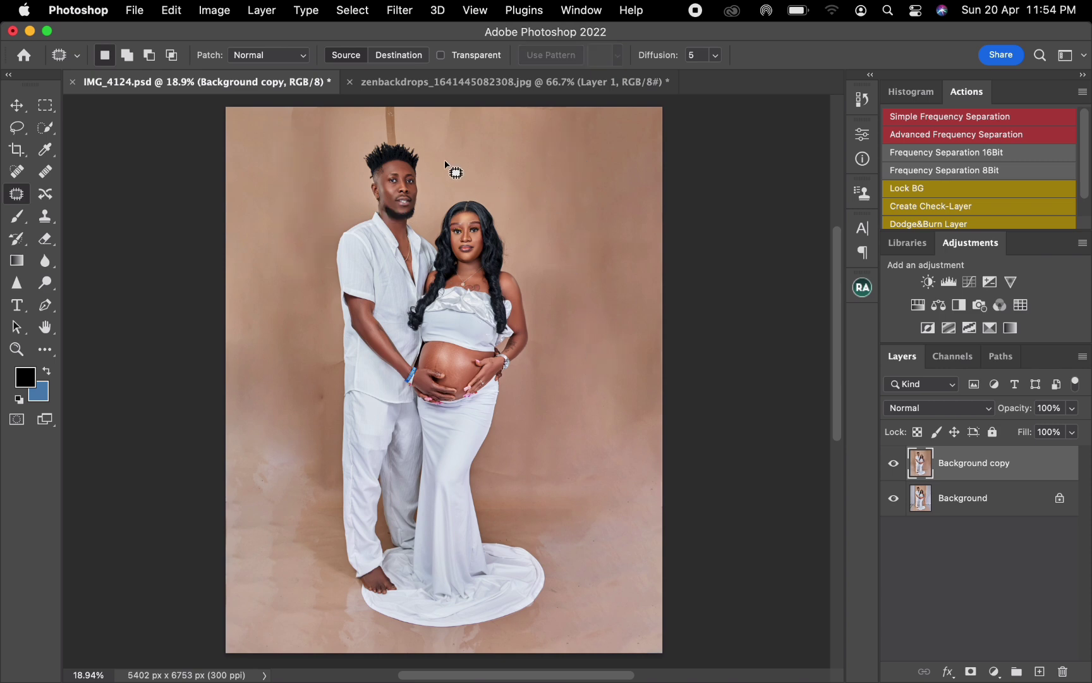
{"action": "mouse_move", "coordinate": [400, 124]}
{"action": "left_mouse_down"}
{"action": "mouse_move", "coordinate": [382, 120]}
{"action": "mouse_move", "coordinate": [408, 126]}
{"action": "mouse_move", "coordinate": [377, 152]}
{"action": "mouse_move", "coordinate": [426, 120]}
{"action": "mouse_move", "coordinate": [512, 136]}
{"action": "left_mouse_up"}
{"action": "key", "text": "super+d"}
{"action": "left_click", "coordinate": [402, 86]}
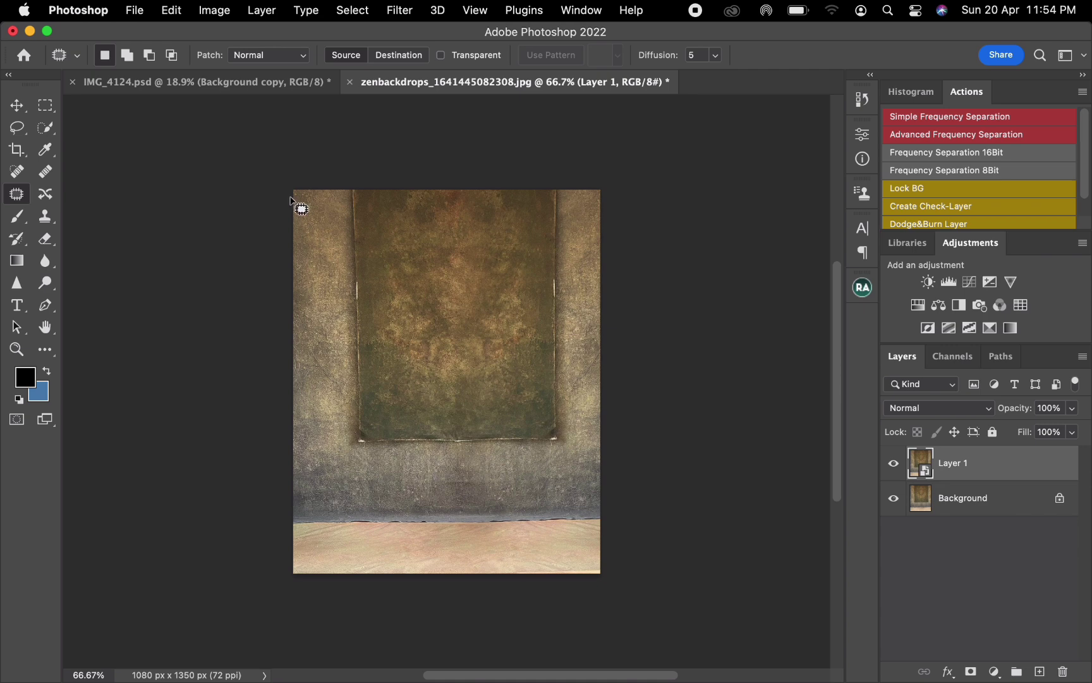
{"action": "left_click", "coordinate": [181, 87]}
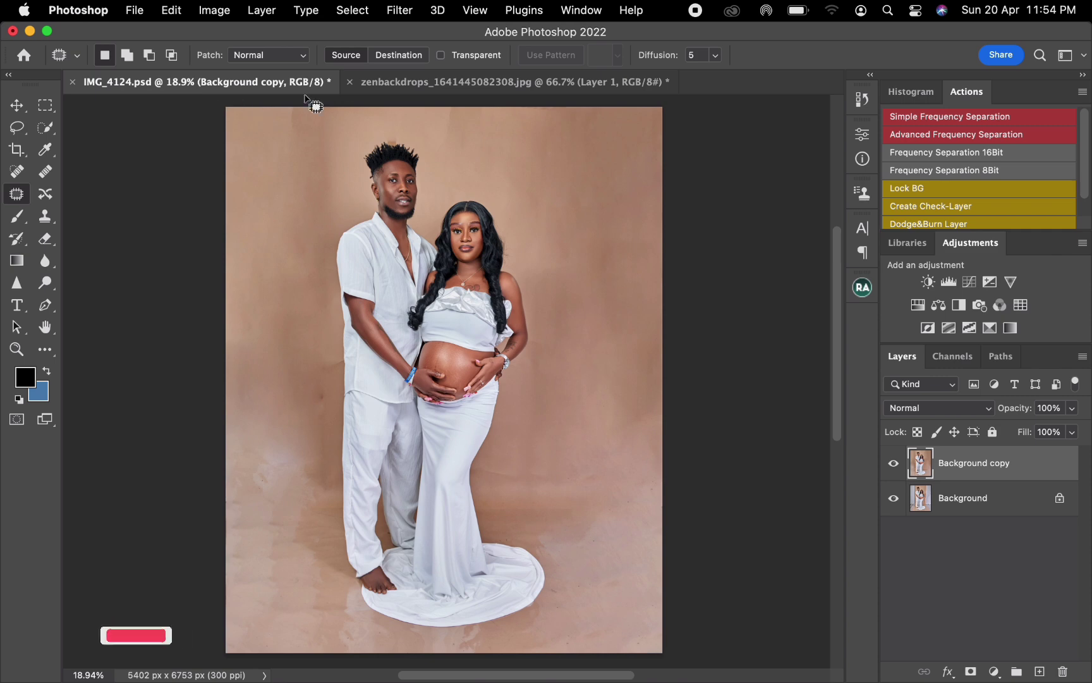
{"action": "left_click", "coordinate": [429, 85]}
{"action": "left_click", "coordinate": [17, 107]}
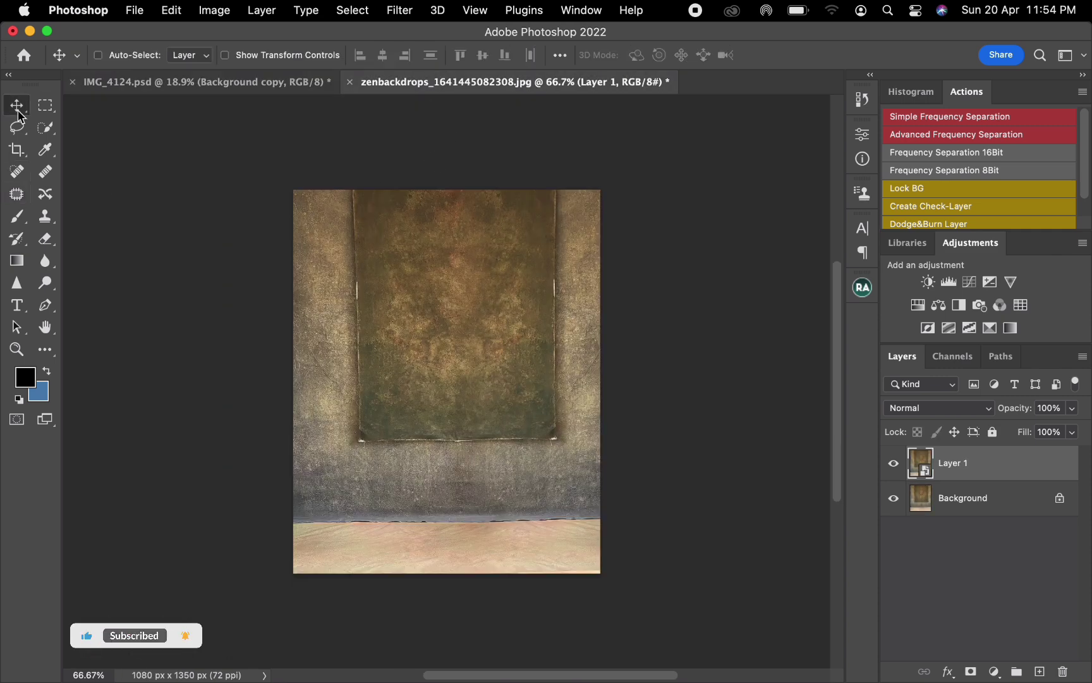
{"action": "left_click_drag", "start_coordinate": [969, 467], "coordinate": [390, 243]}
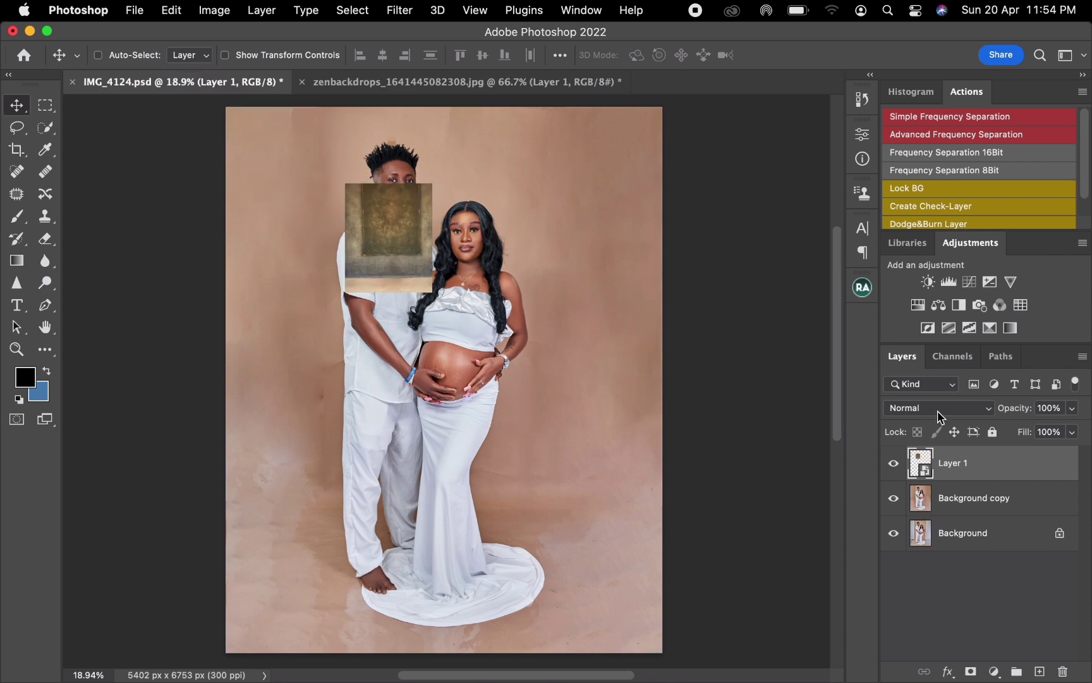
{"action": "left_click_drag", "start_coordinate": [1003, 476], "coordinate": [1063, 671]}
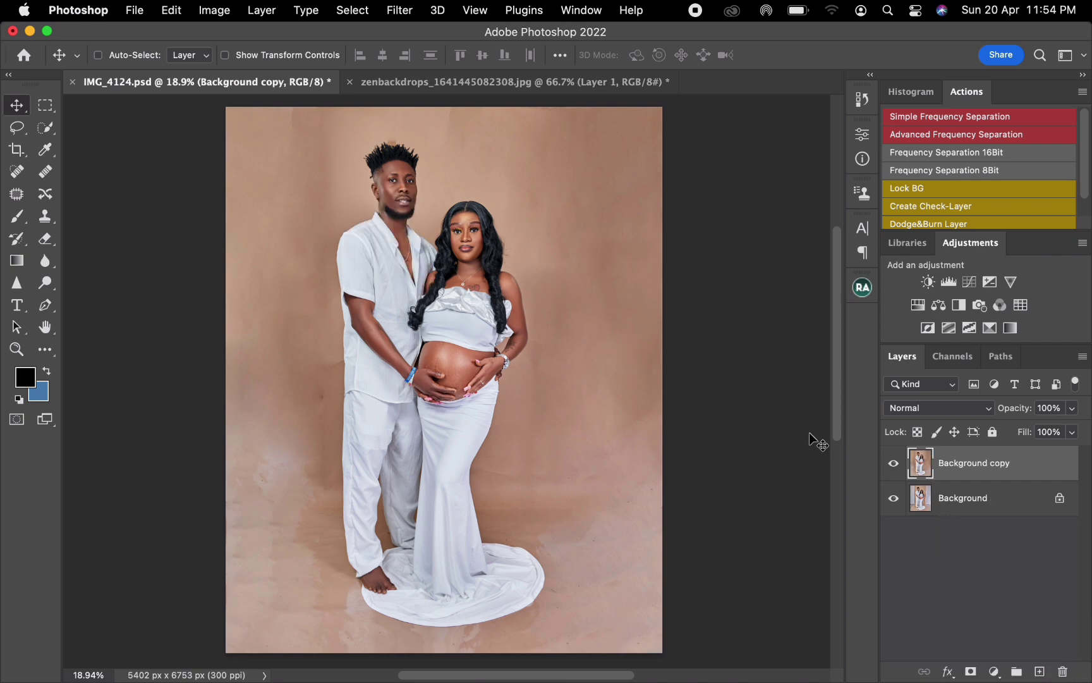
Step: In the zenbackdrops document, delete Layer 1, duplicate the Background layer, and copy the duplicate into IMG_4124.psd
{"action": "left_click", "coordinate": [518, 83]}
{"action": "left_click_drag", "start_coordinate": [920, 473], "coordinate": [1071, 671]}
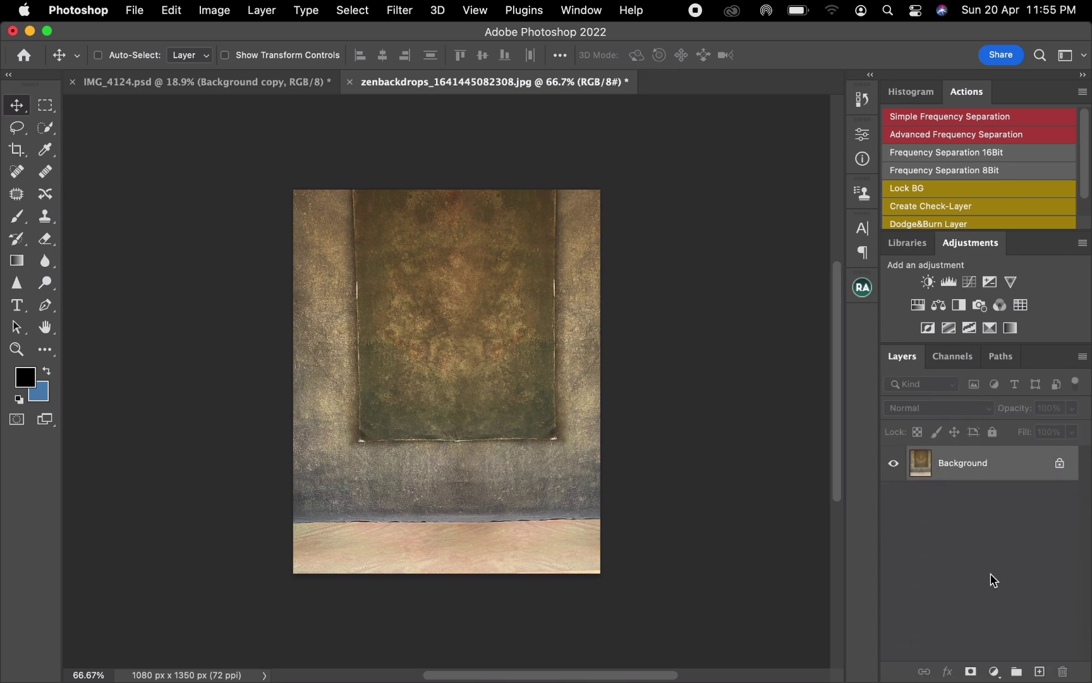
{"action": "left_click_drag", "start_coordinate": [976, 476], "coordinate": [1038, 670]}
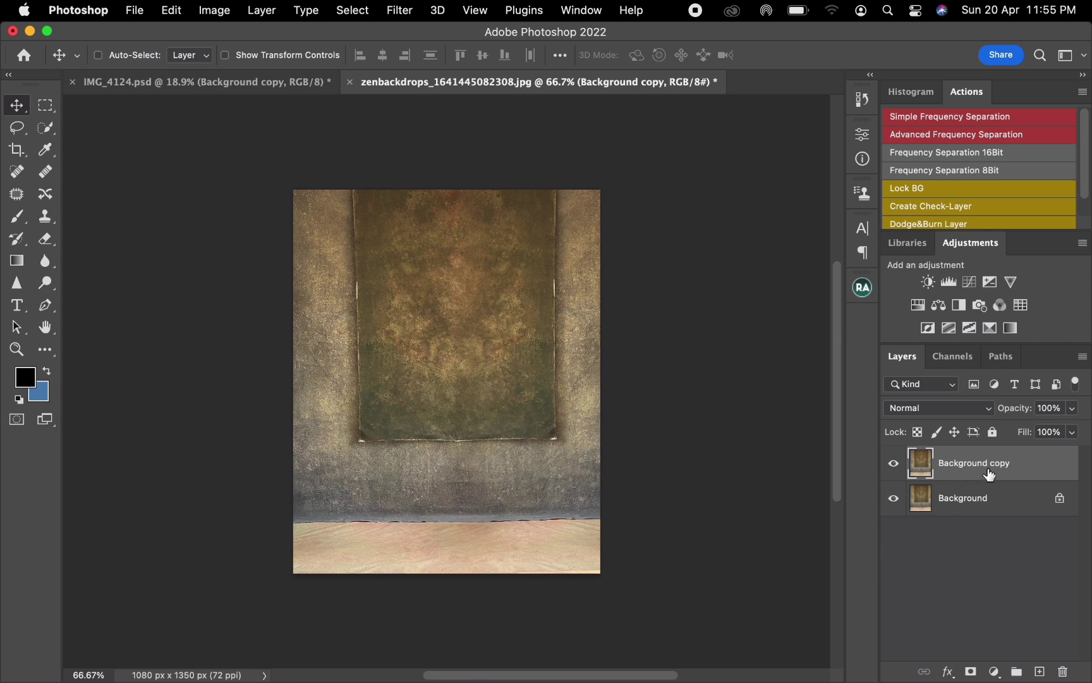
{"action": "left_click_drag", "start_coordinate": [989, 475], "coordinate": [414, 304]}
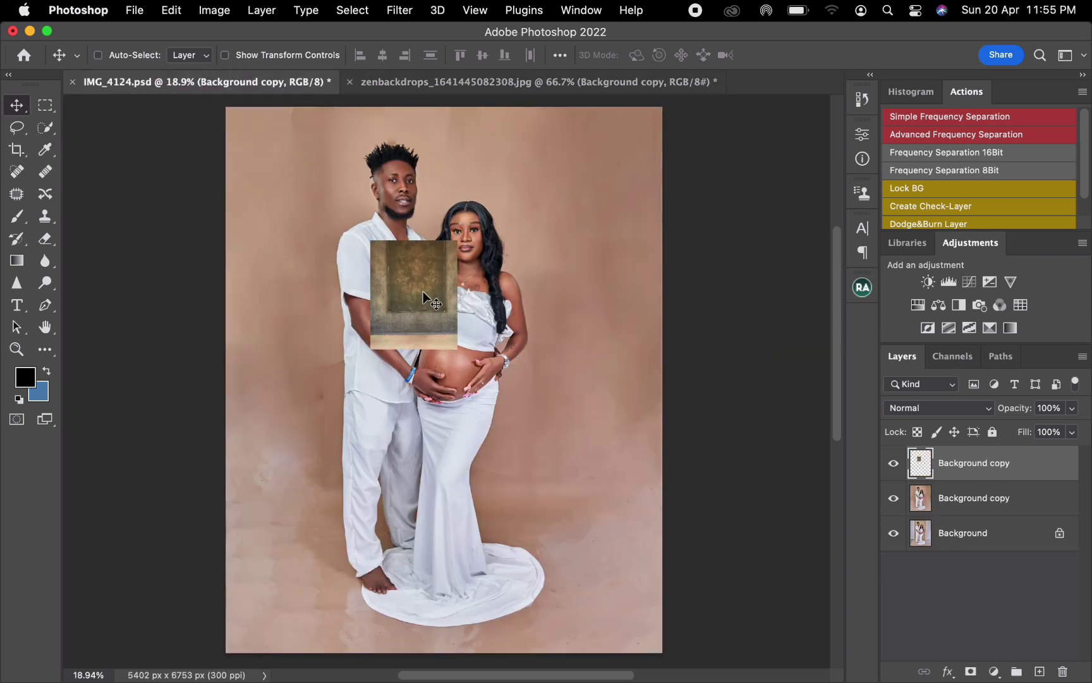
Step: Scale the backdrop layer up with Free Transform until it spans the photo's full width, and commit the transform
{"action": "key", "text": "super+t"}
{"action": "left_click_drag", "start_coordinate": [458, 240], "coordinate": [693, 107]}
{"action": "left_click_drag", "start_coordinate": [365, 354], "coordinate": [184, 541]}
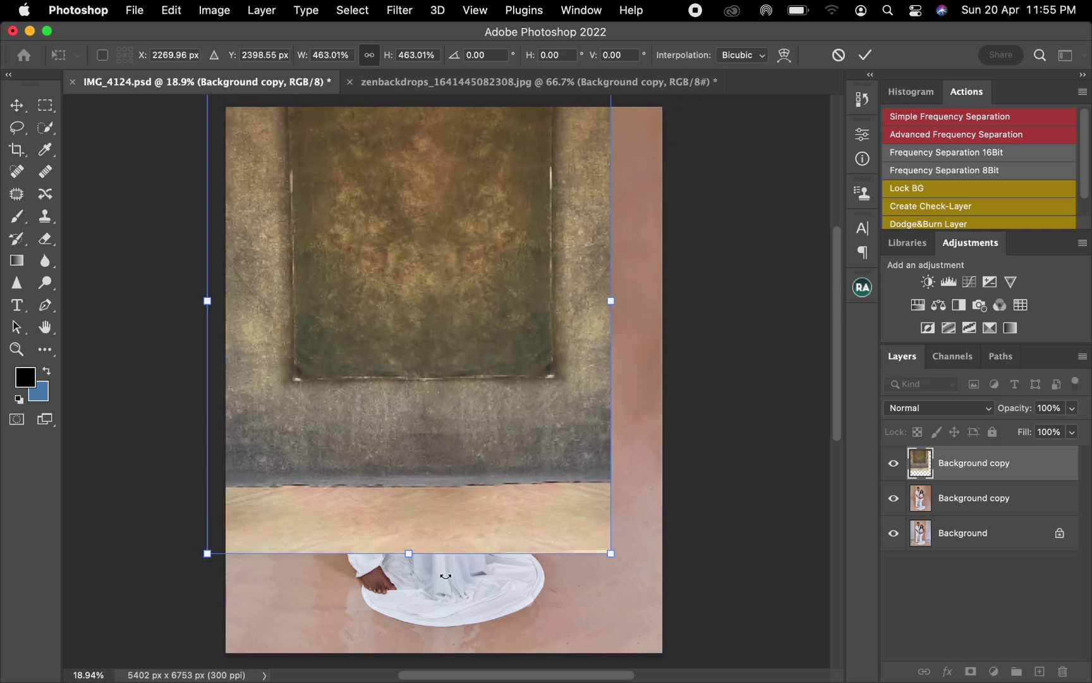
{"action": "left_click_drag", "start_coordinate": [608, 554], "coordinate": [670, 616]}
{"action": "left_click", "coordinate": [866, 55]}
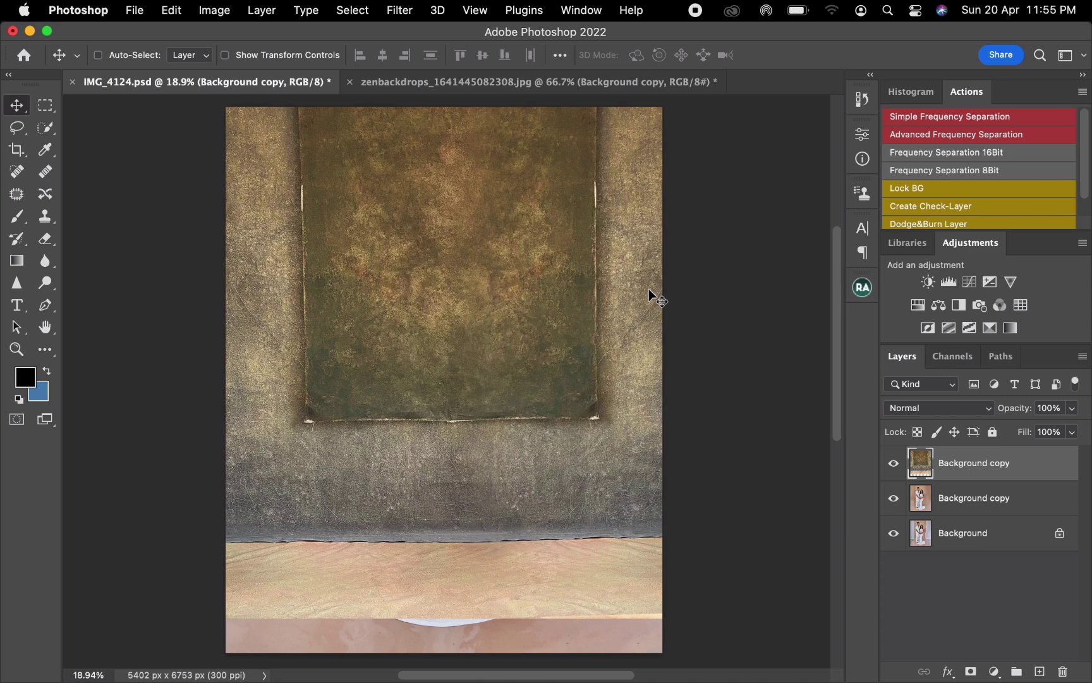
Step: Hide the backdrop layer, then group the retouched photo layer and place the backdrop above it inside the group
{"action": "left_click", "coordinate": [894, 465]}
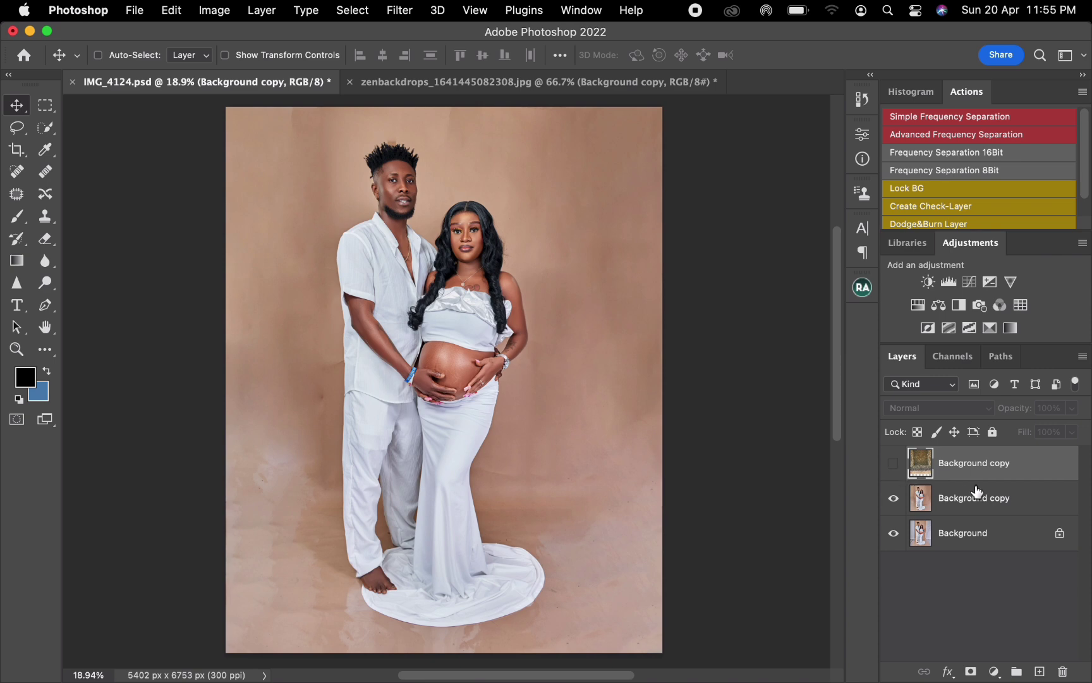
{"action": "left_click", "coordinate": [974, 507]}
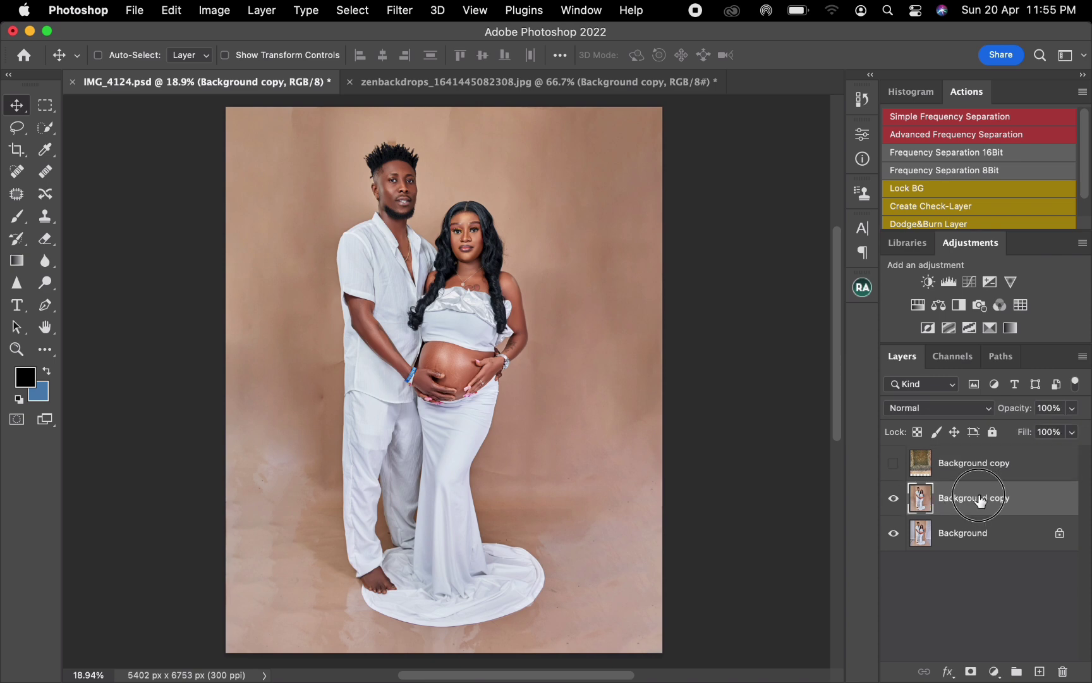
{"action": "left_click_drag", "start_coordinate": [980, 500], "coordinate": [1017, 667]}
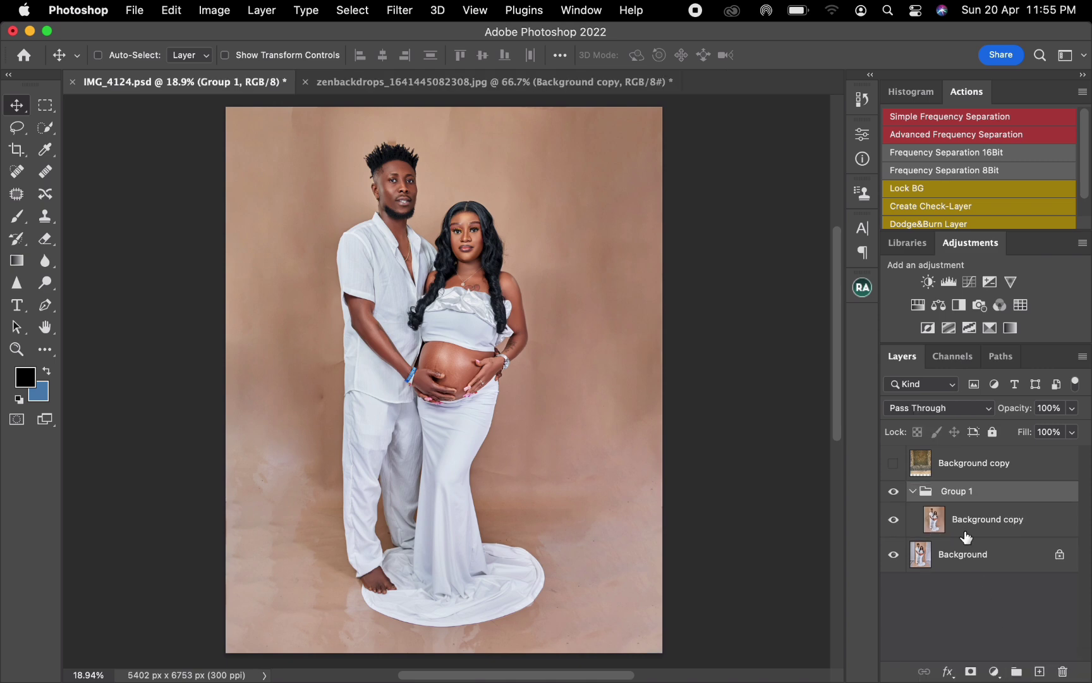
{"action": "left_click_drag", "start_coordinate": [975, 475], "coordinate": [973, 505]}
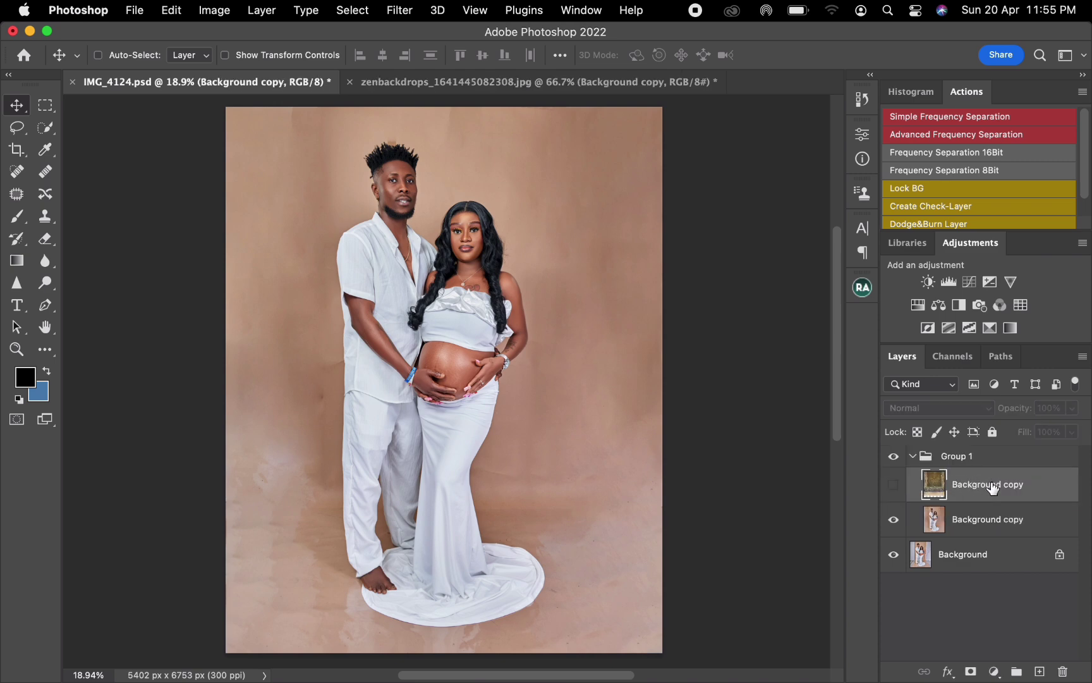
Step: Load the saved "subject" channel as a selection, add it as Group 1's layer mask, and invert the mask
{"action": "left_click", "coordinate": [956, 458]}
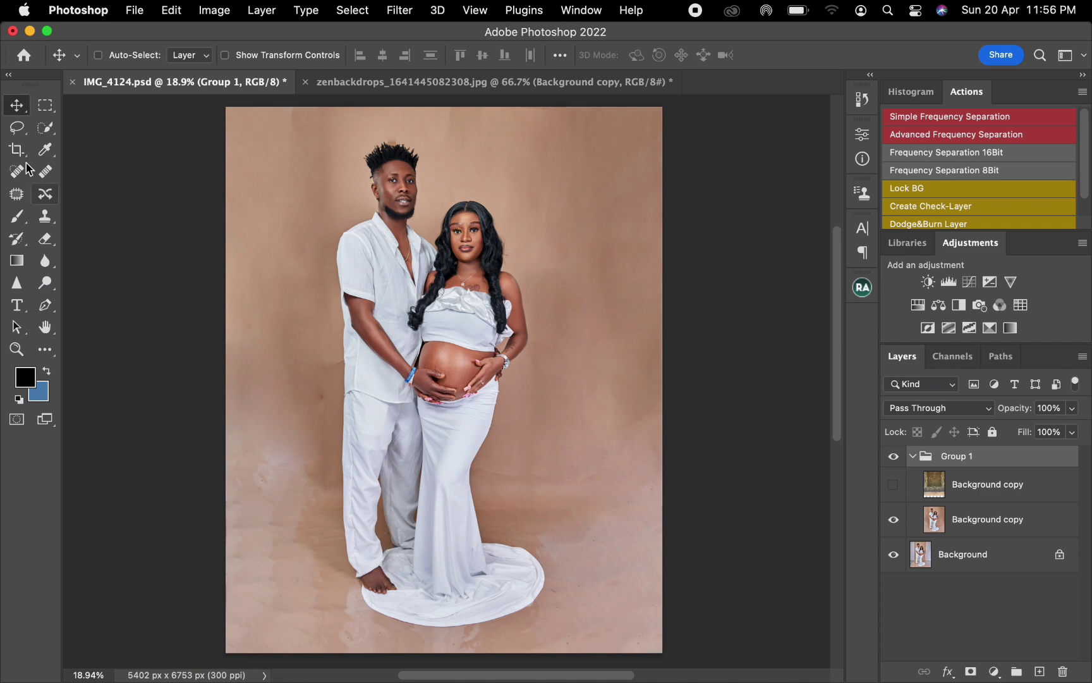
{"action": "left_click", "coordinate": [43, 130]}
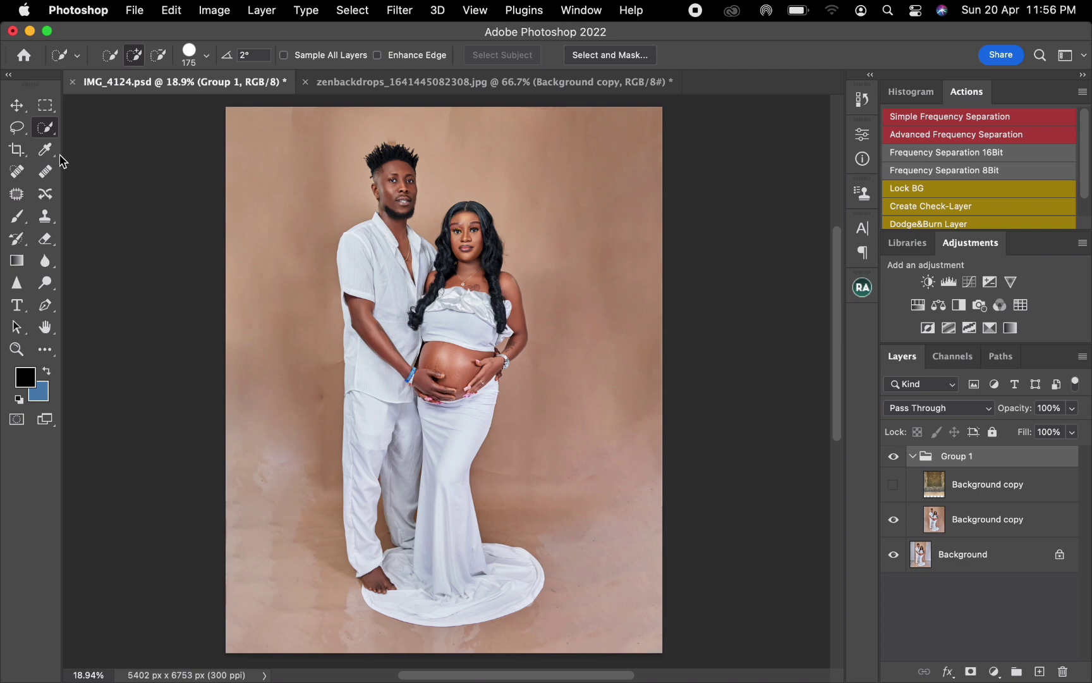
{"action": "left_click", "coordinate": [48, 133]}
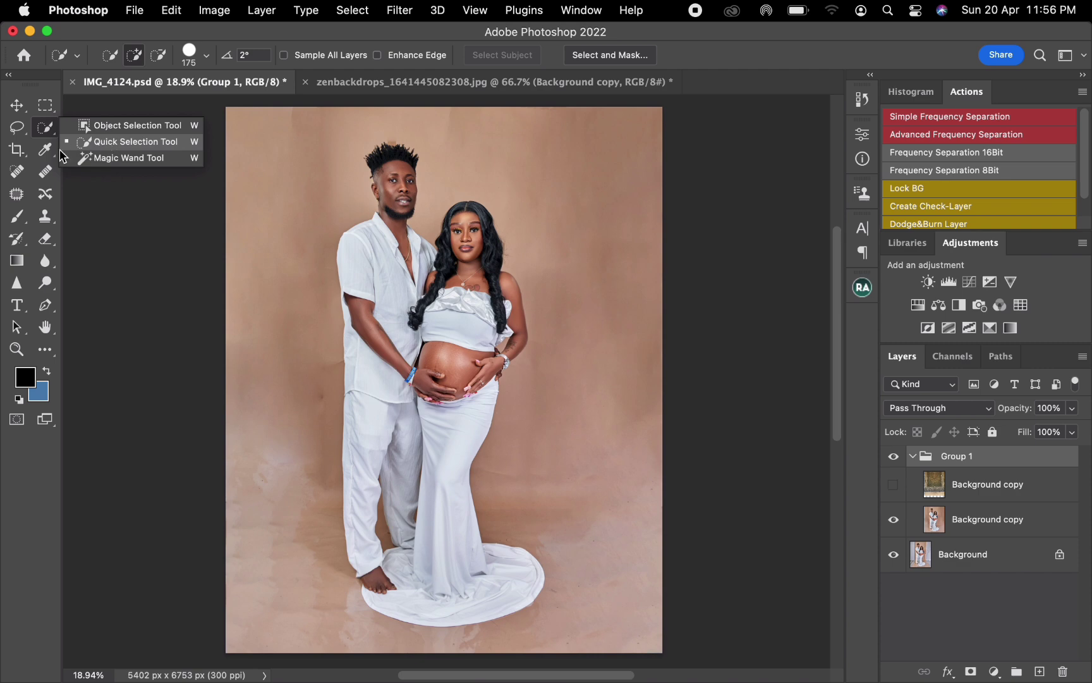
{"action": "key", "text": "l"}
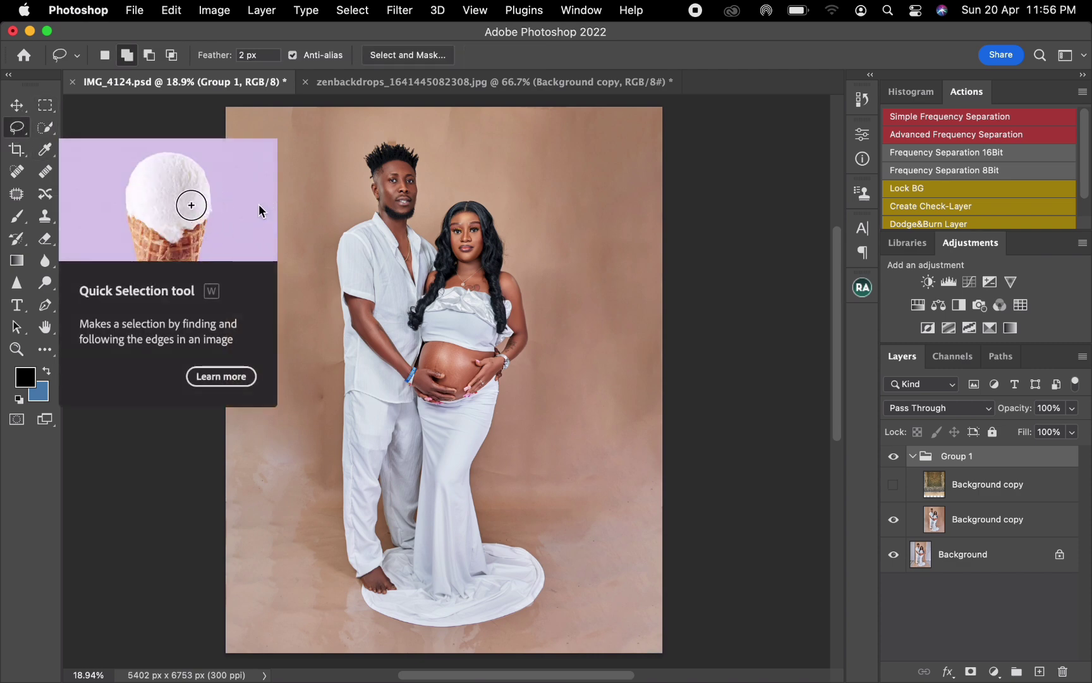
{"action": "left_click", "coordinate": [384, 287]}
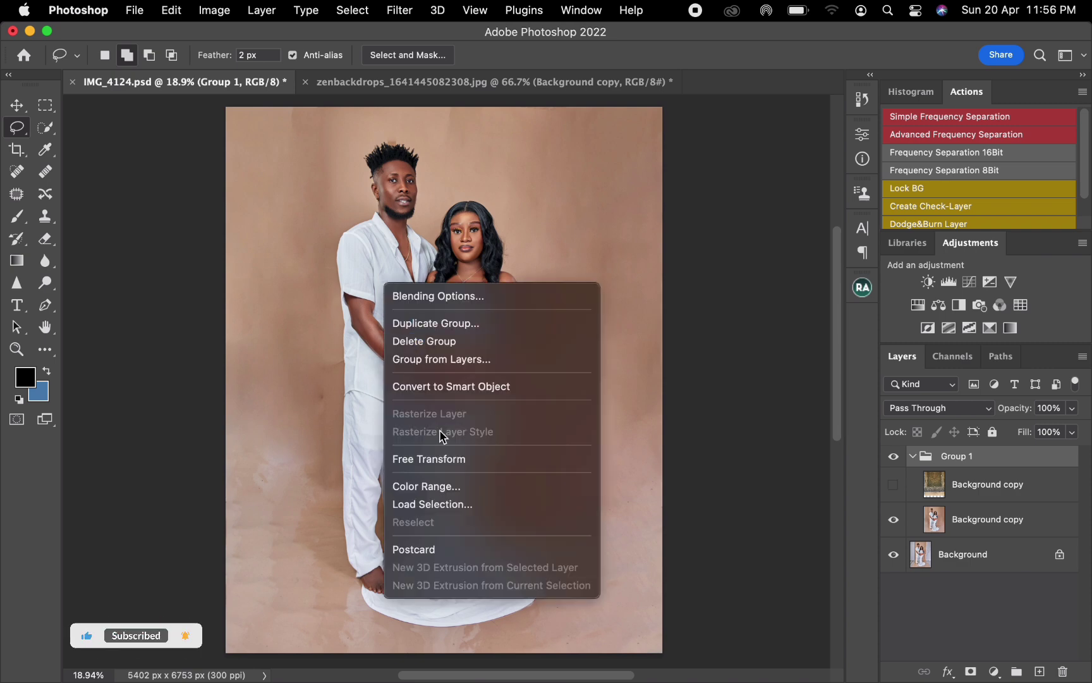
{"action": "left_click", "coordinate": [466, 513]}
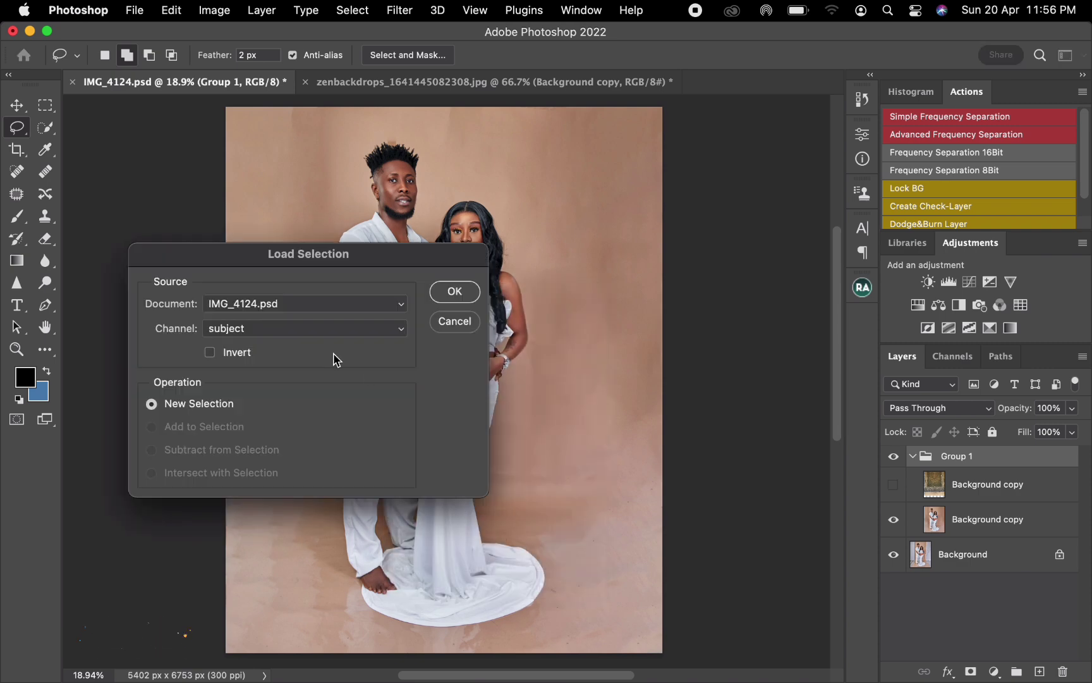
{"action": "left_click", "coordinate": [454, 291]}
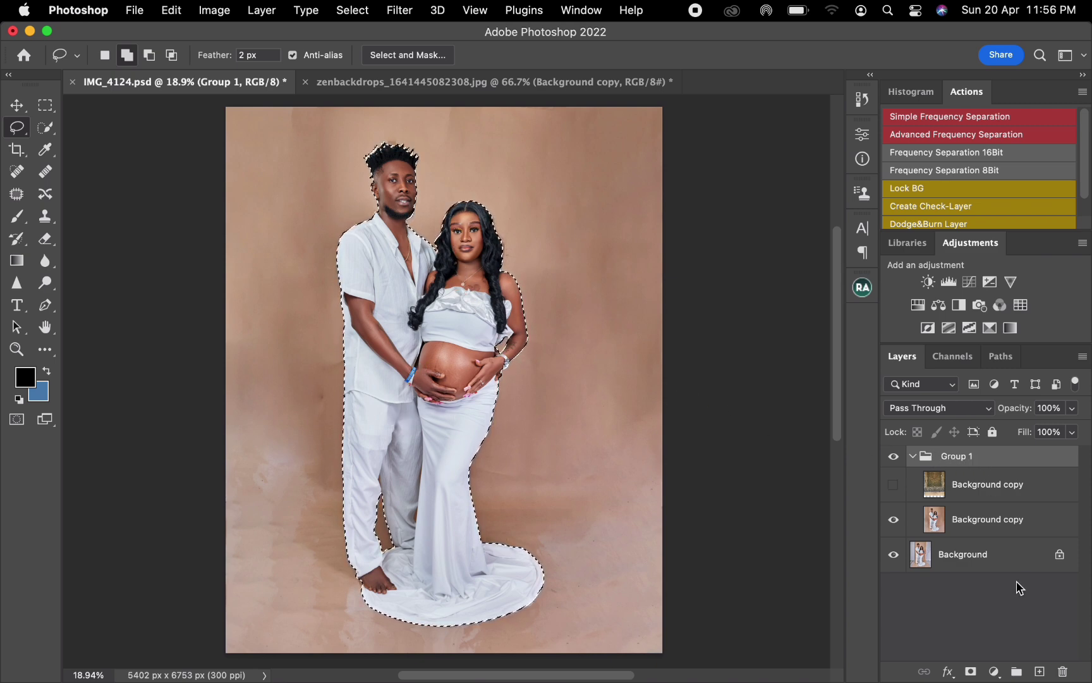
{"action": "left_click", "coordinate": [972, 672]}
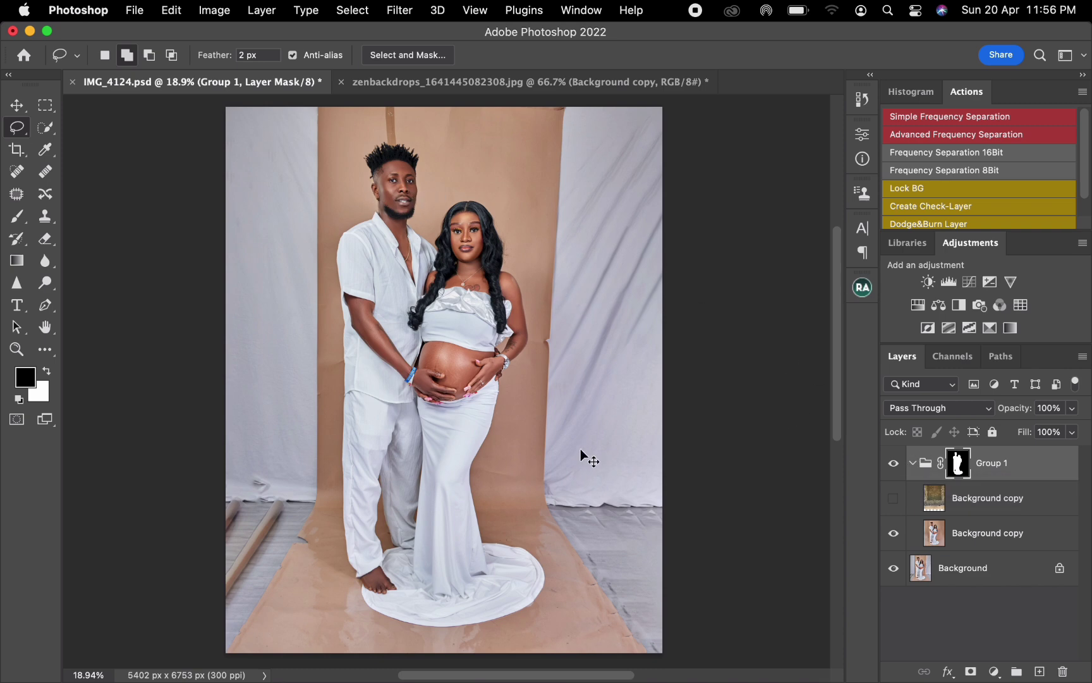
{"action": "key", "text": "super+i"}
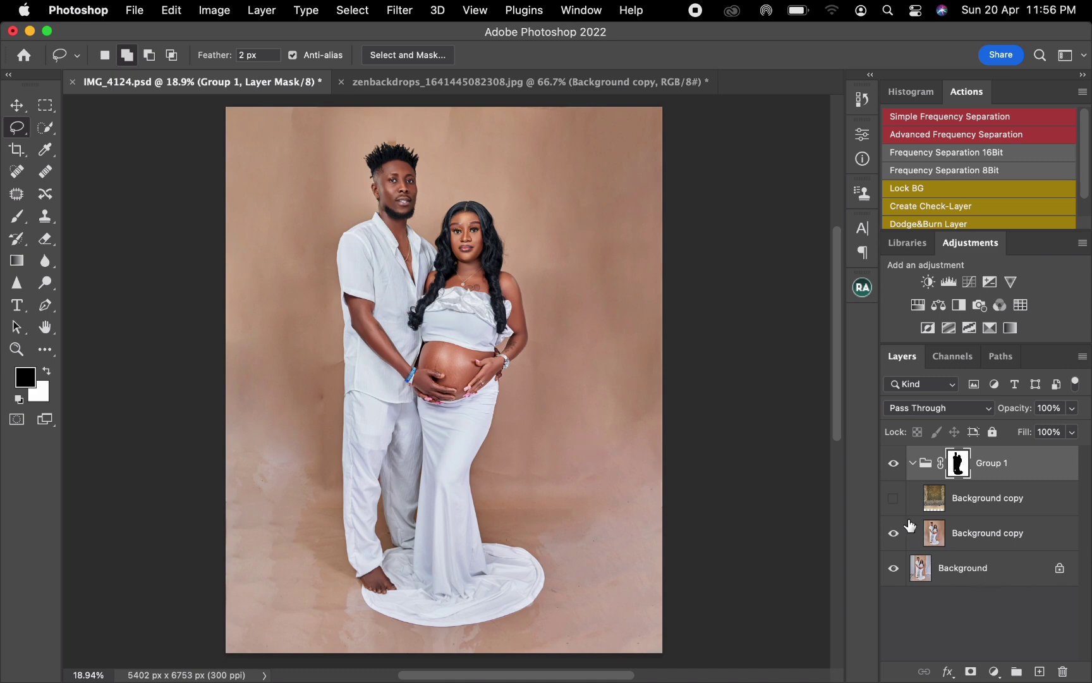
Step: Show the backdrop layer and move it slightly upward behind the couple
{"action": "left_click", "coordinate": [981, 506]}
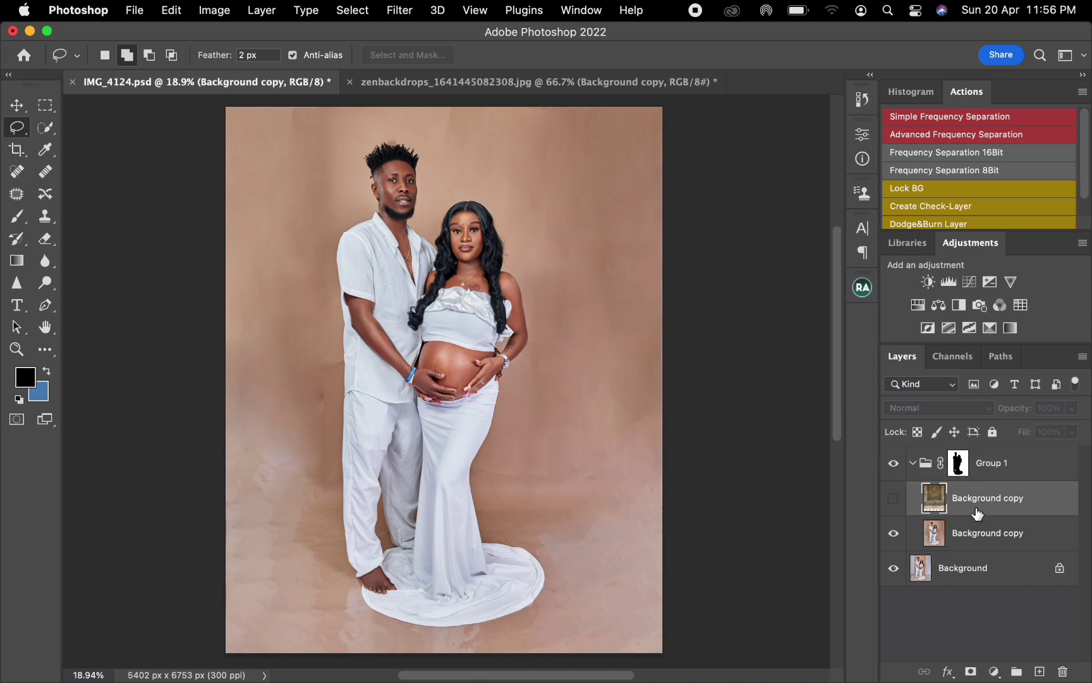
{"action": "left_click", "coordinate": [894, 499]}
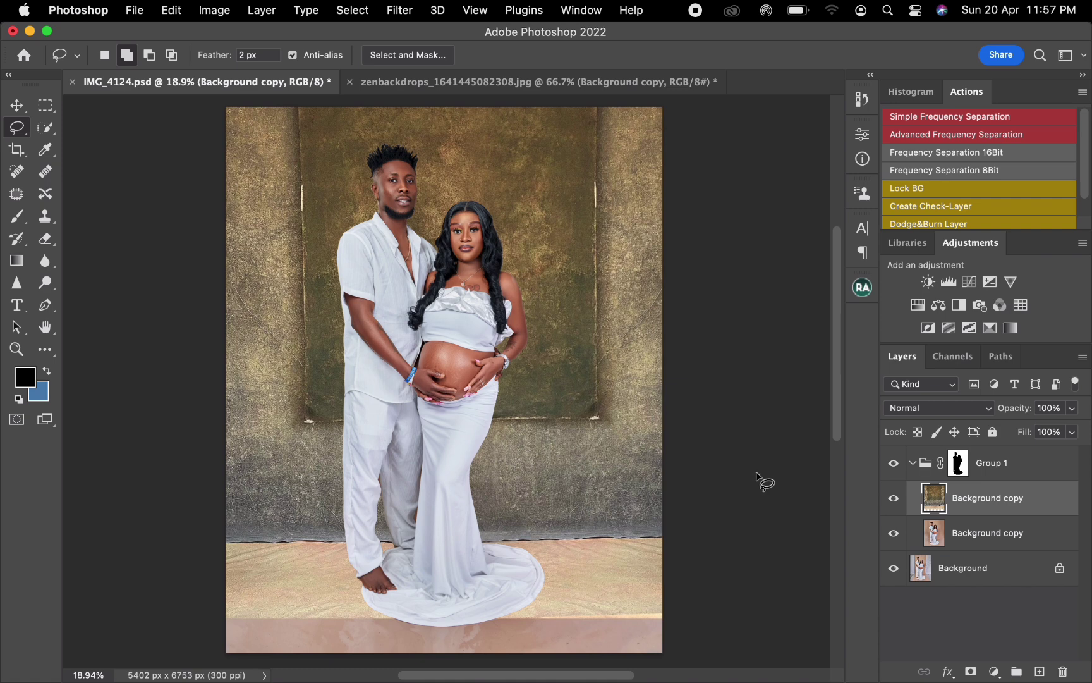
{"action": "key", "text": "v"}
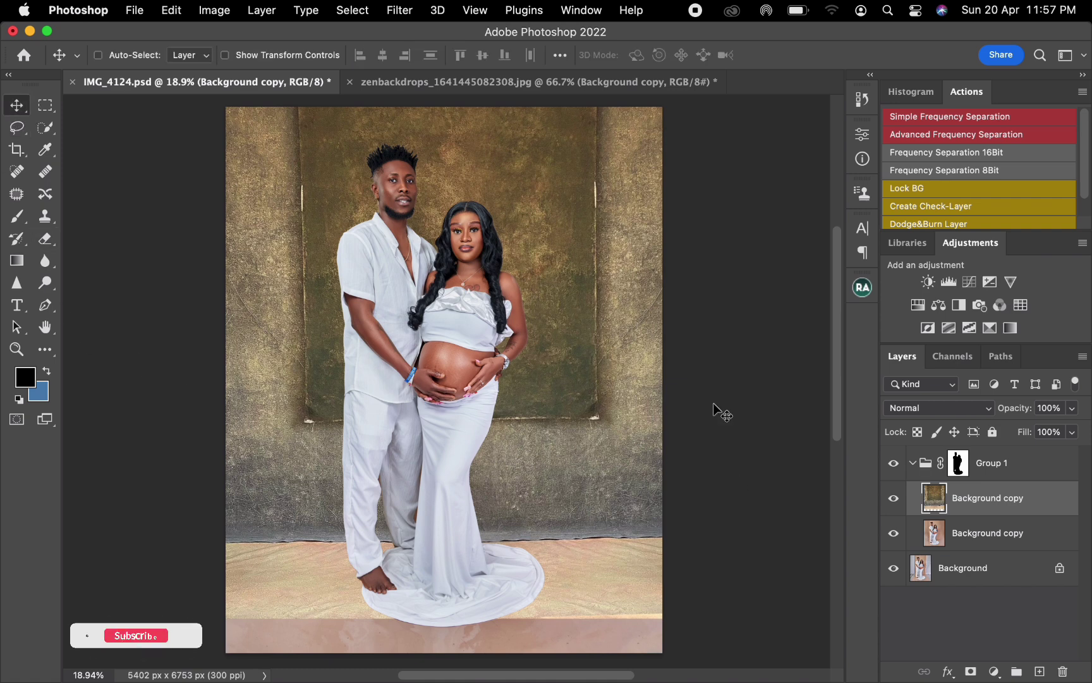
{"action": "left_click_drag", "start_coordinate": [611, 452], "coordinate": [606, 443]}
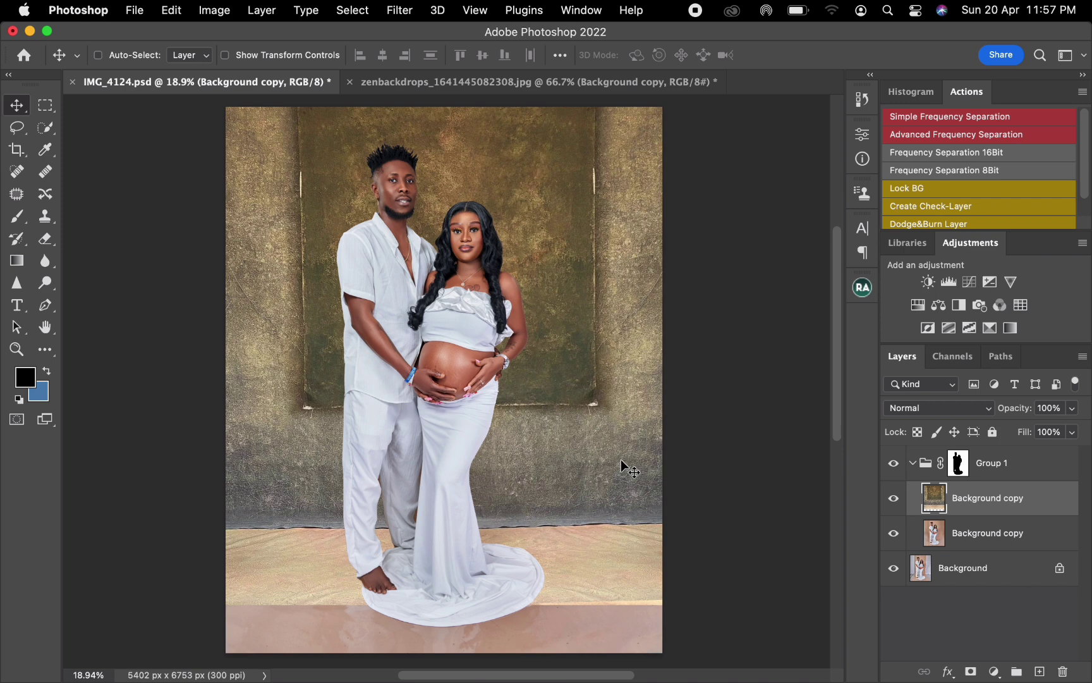
Step: Try a Content-Aware fill on a freehand selection covering most of the backdrop's floor, undo it, and deselect
{"action": "left_click", "coordinate": [26, 136]}
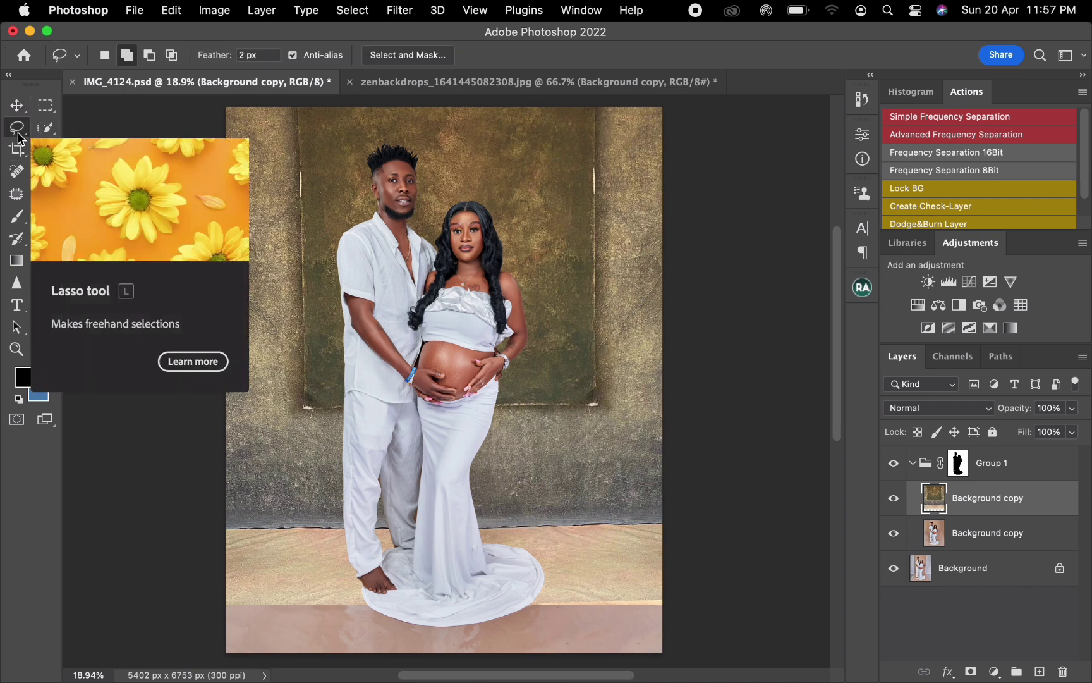
{"action": "mouse_move", "coordinate": [670, 591]}
{"action": "left_mouse_down"}
{"action": "mouse_move", "coordinate": [370, 567]}
{"action": "mouse_move", "coordinate": [220, 577]}
{"action": "mouse_move", "coordinate": [210, 672]}
{"action": "mouse_move", "coordinate": [640, 663]}
{"action": "mouse_move", "coordinate": [695, 601]}
{"action": "mouse_move", "coordinate": [639, 542]}
{"action": "mouse_move", "coordinate": [523, 537]}
{"action": "mouse_move", "coordinate": [273, 550]}
{"action": "mouse_move", "coordinate": [175, 589]}
{"action": "mouse_move", "coordinate": [246, 615]}
{"action": "left_mouse_up"}
{"action": "right_click", "coordinate": [301, 574]}
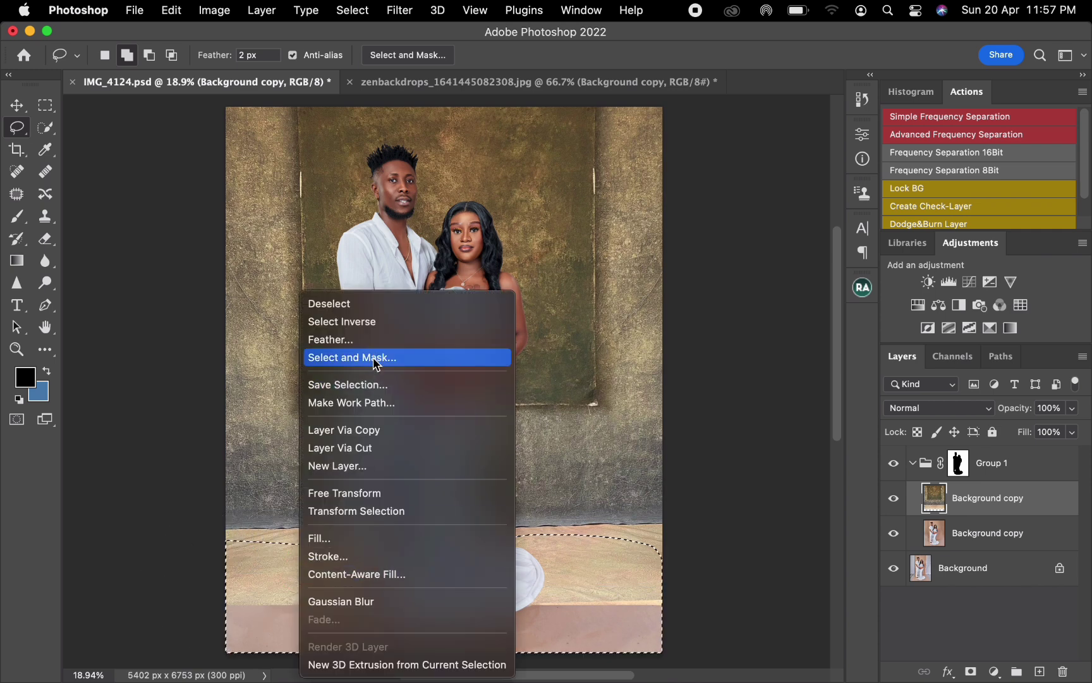
{"action": "left_click", "coordinate": [346, 538]}
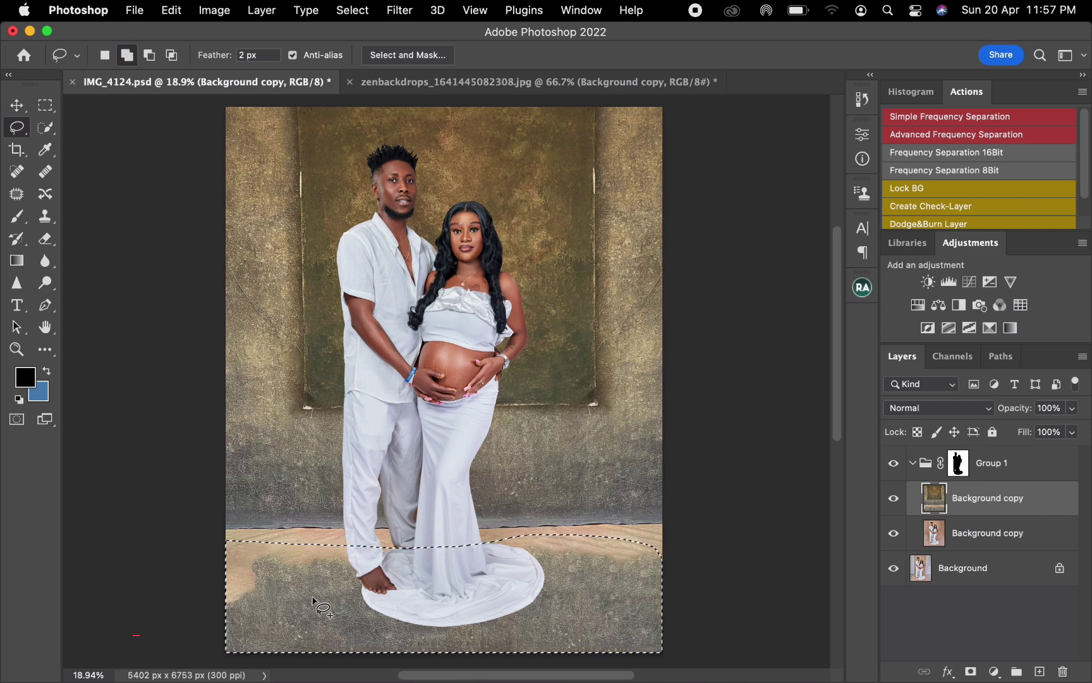
{"action": "key", "text": "Delete"}
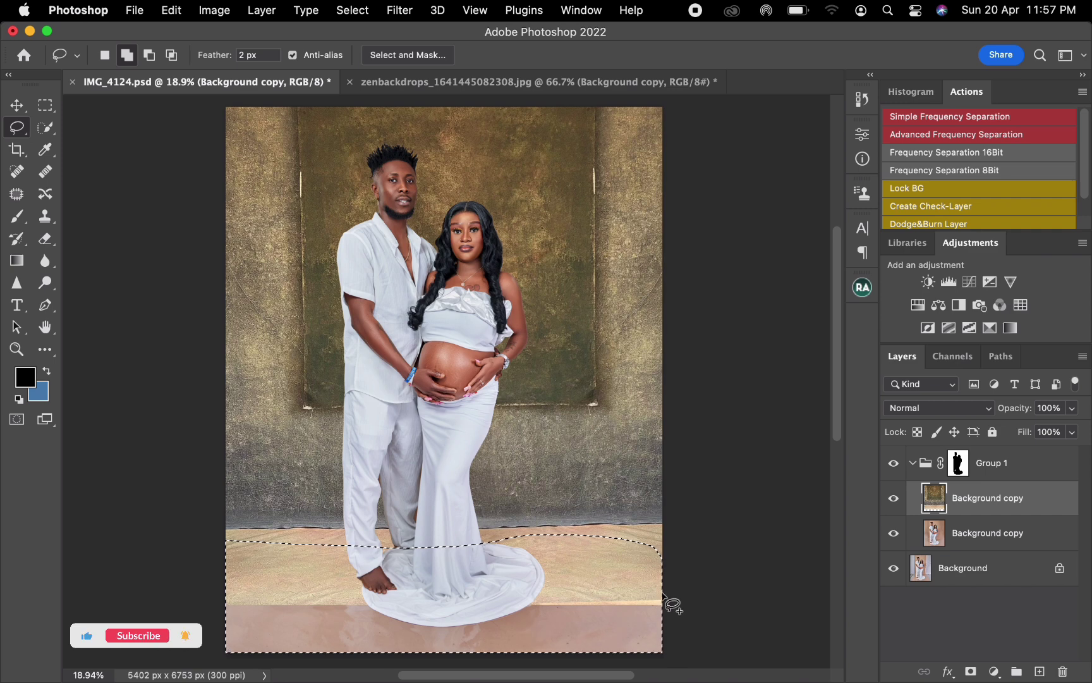
{"action": "key", "text": "super+d"}
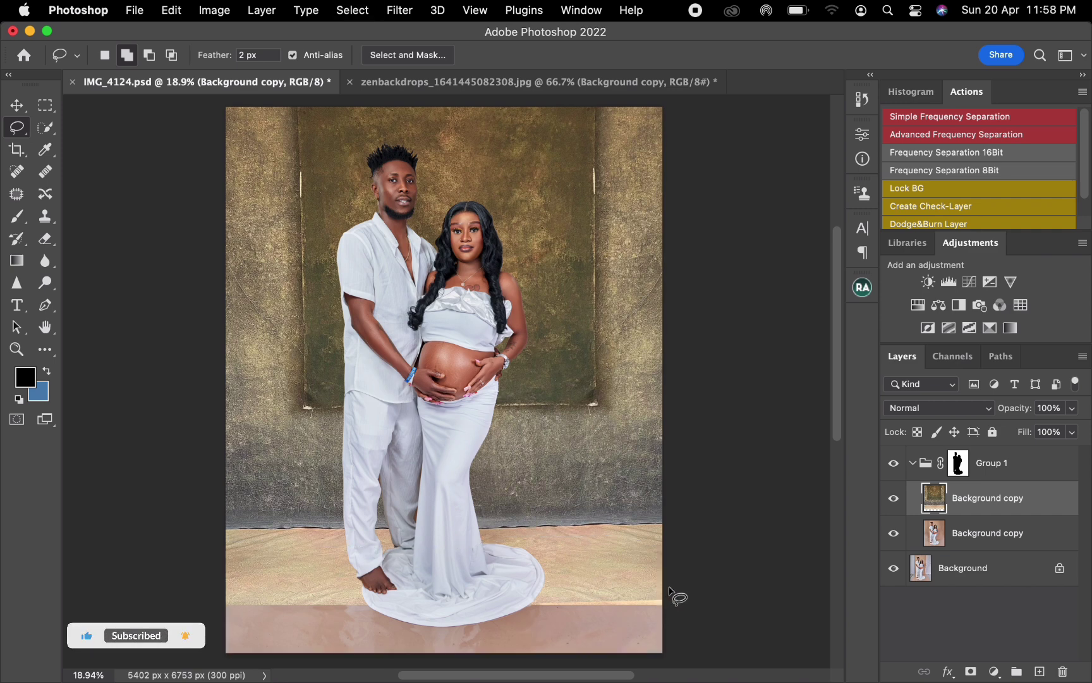
Step: Lasso the lower part of the floor, extend it with a Content-Aware fill, deselect, and compare the photo with and without Group 1
{"action": "mouse_move", "coordinate": [674, 577]}
{"action": "left_mouse_down"}
{"action": "mouse_move", "coordinate": [227, 585]}
{"action": "mouse_move", "coordinate": [194, 669]}
{"action": "mouse_move", "coordinate": [683, 672]}
{"action": "mouse_move", "coordinate": [694, 615]}
{"action": "mouse_move", "coordinate": [620, 607]}
{"action": "left_mouse_up"}
{"action": "right_click", "coordinate": [620, 607]}
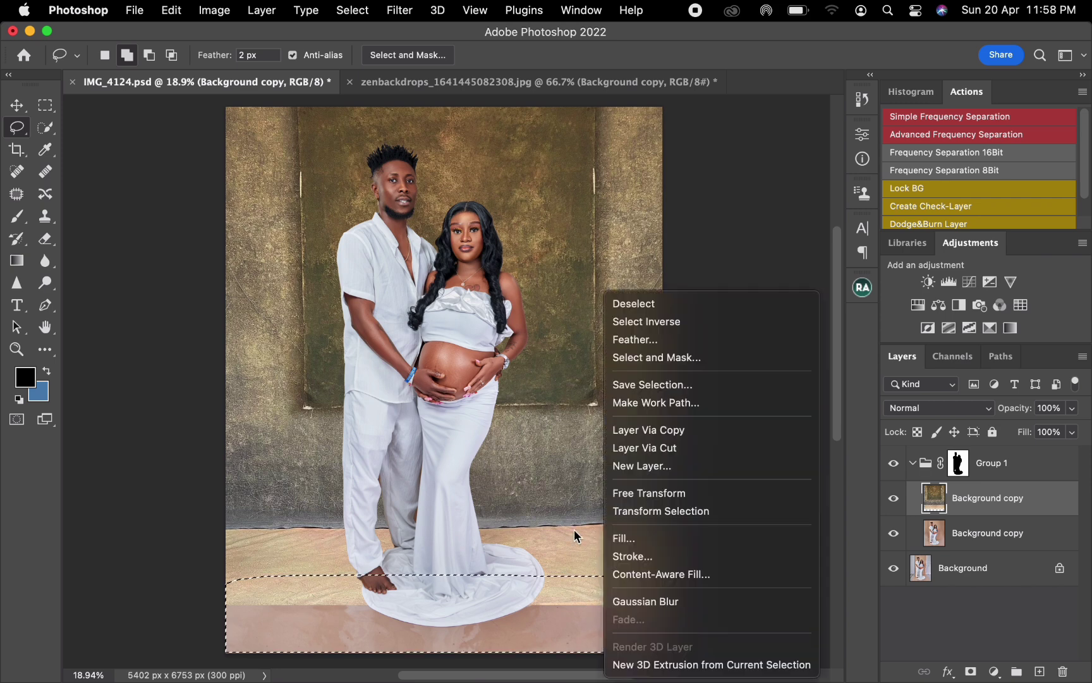
{"action": "left_click", "coordinate": [631, 536]}
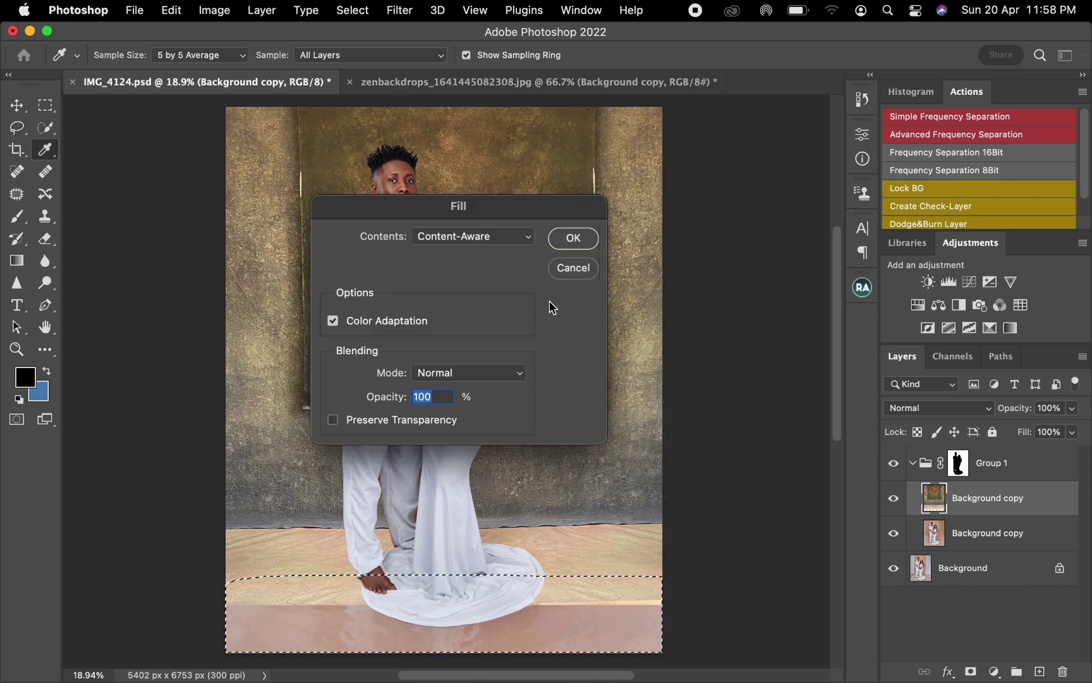
{"action": "left_click", "coordinate": [568, 246]}
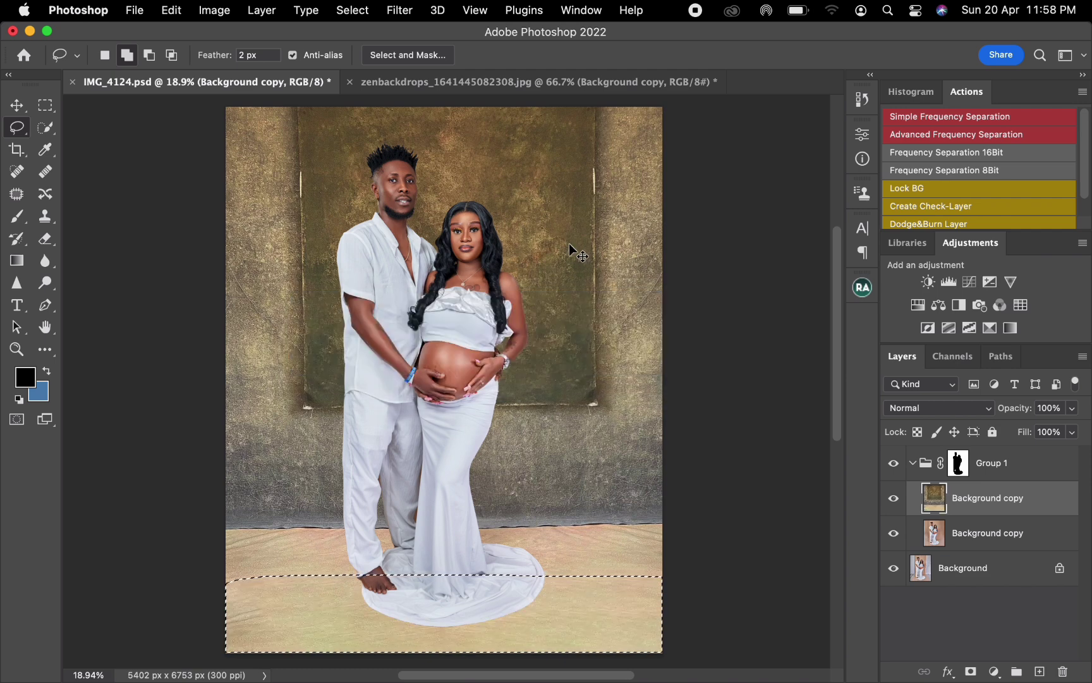
{"action": "key", "text": "super+d"}
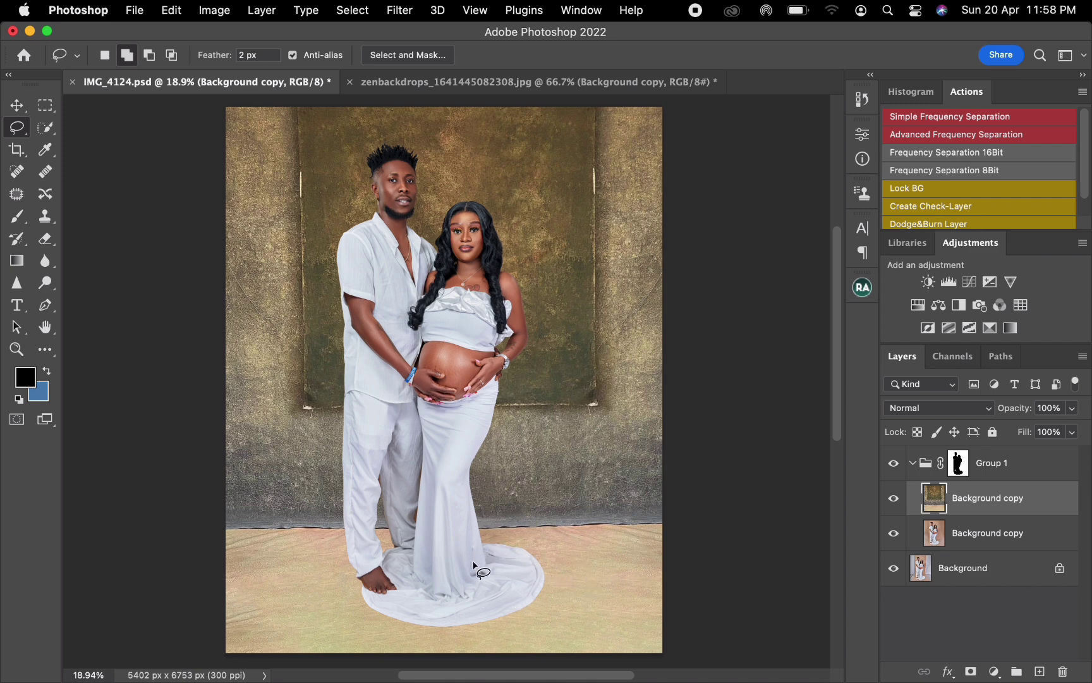
{"action": "left_click", "coordinate": [893, 465]}
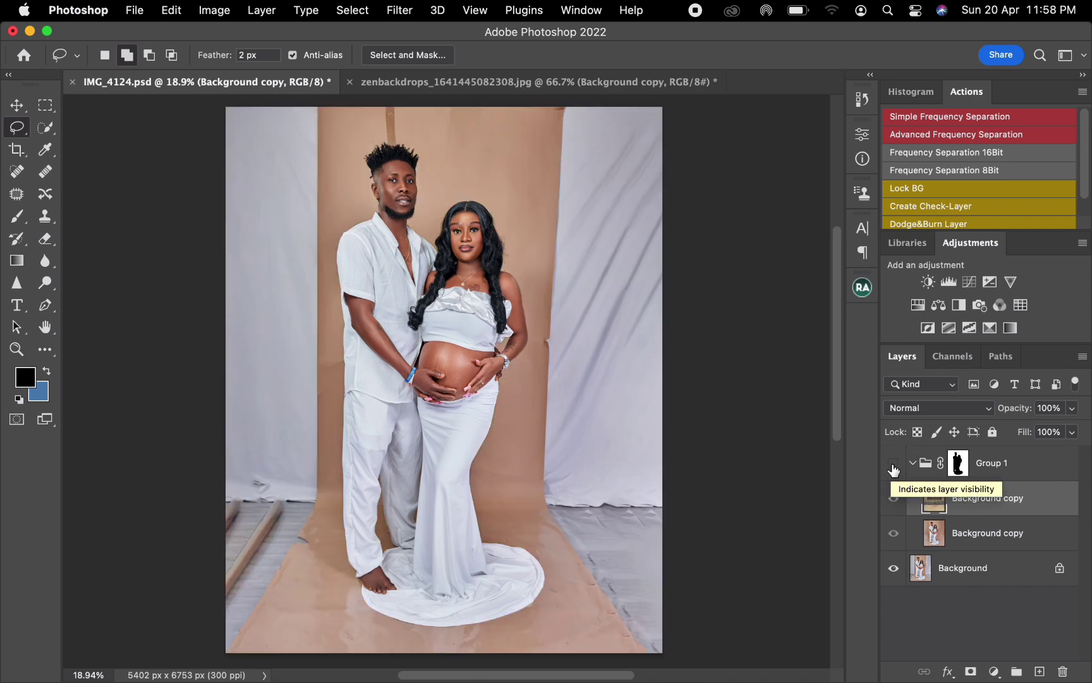
{"action": "left_click", "coordinate": [893, 466]}
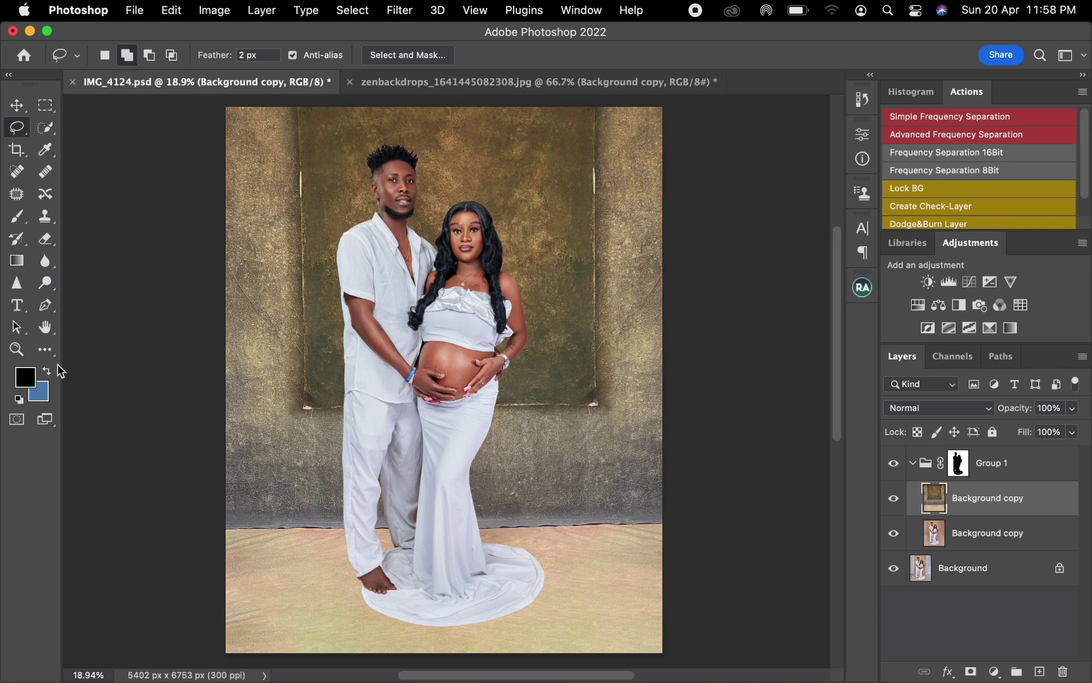
Step: Select the whole floor area below the wall with a rectangular marquee and feather the selection by 7 pixels
{"action": "left_click", "coordinate": [48, 111]}
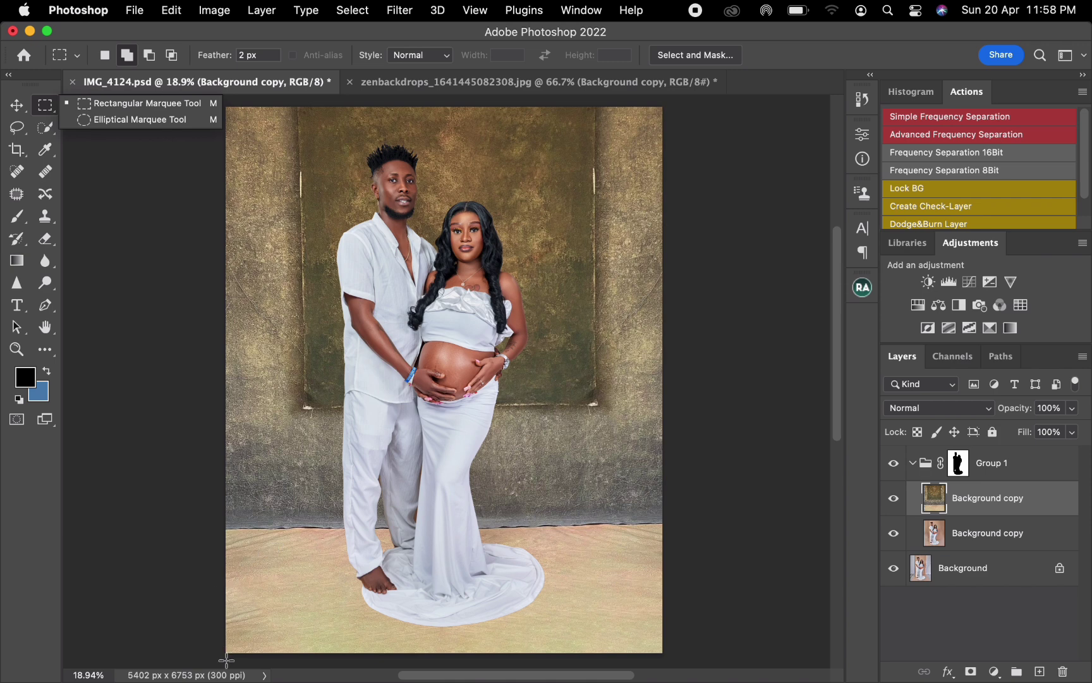
{"action": "left_click_drag", "start_coordinate": [211, 665], "coordinate": [723, 525]}
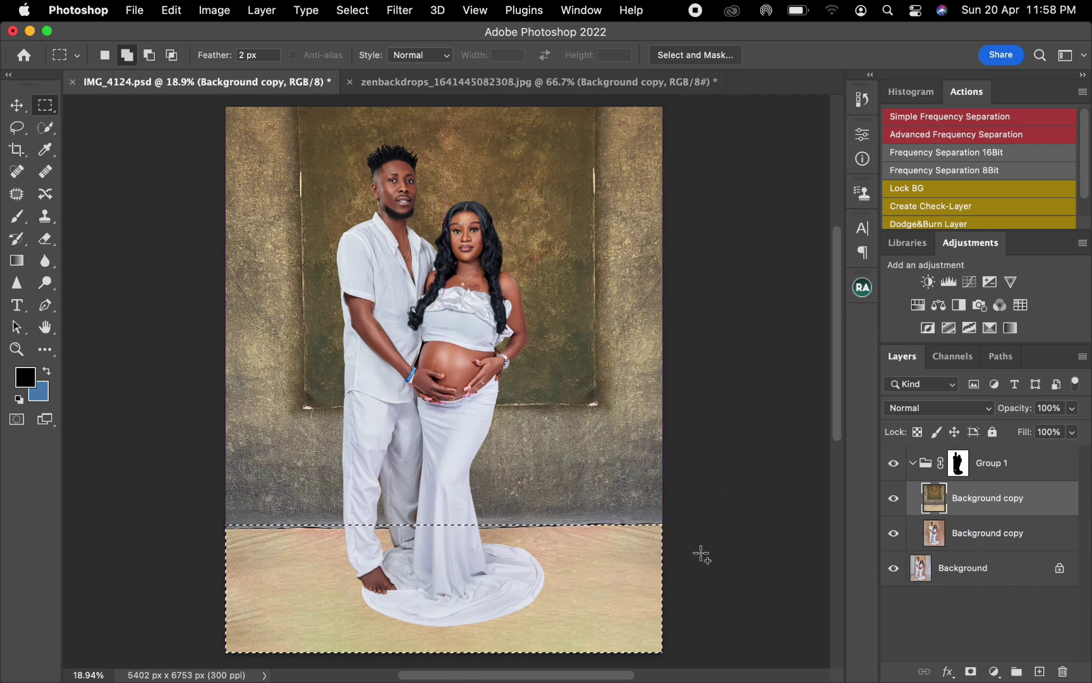
{"action": "right_click", "coordinate": [590, 556]}
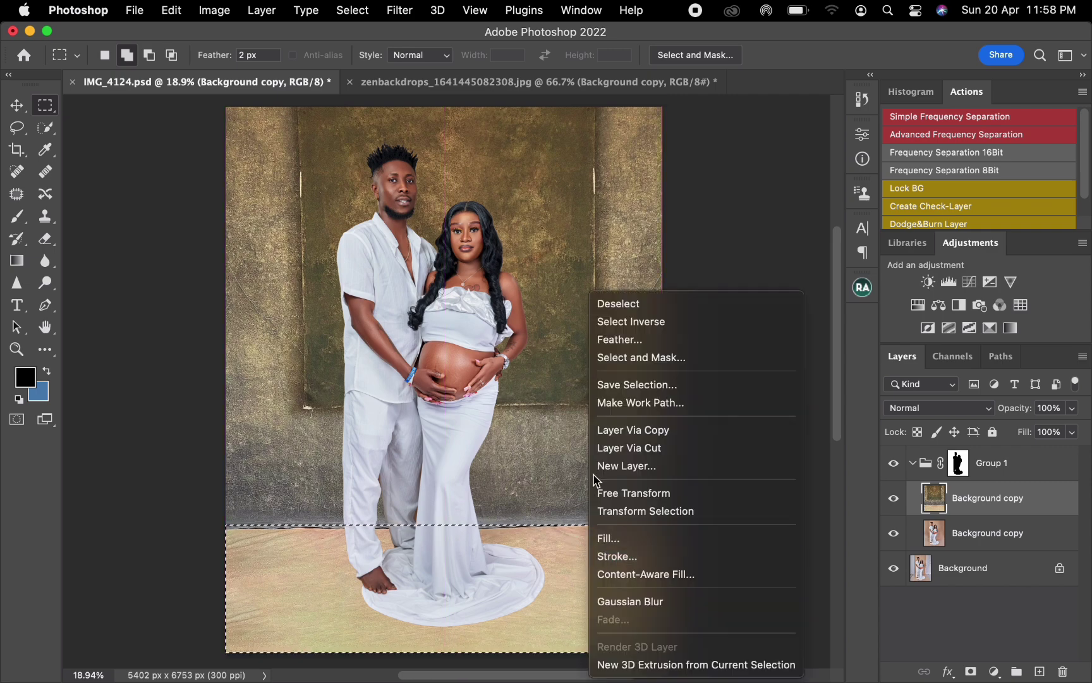
{"action": "left_click", "coordinate": [620, 341]}
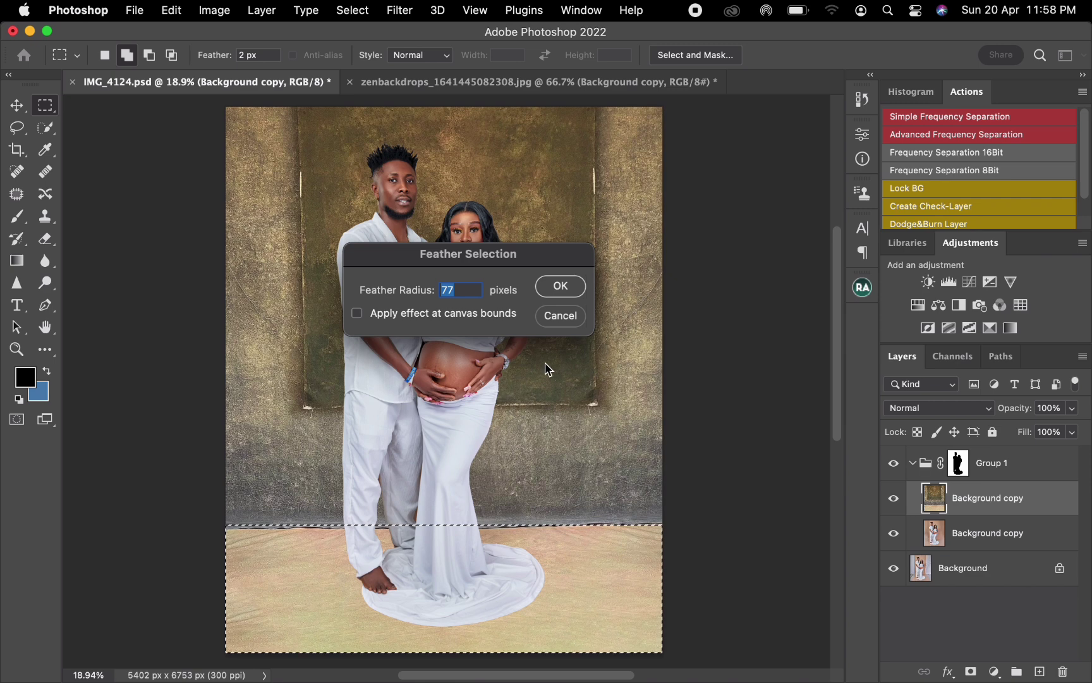
{"action": "type", "text": "5"}
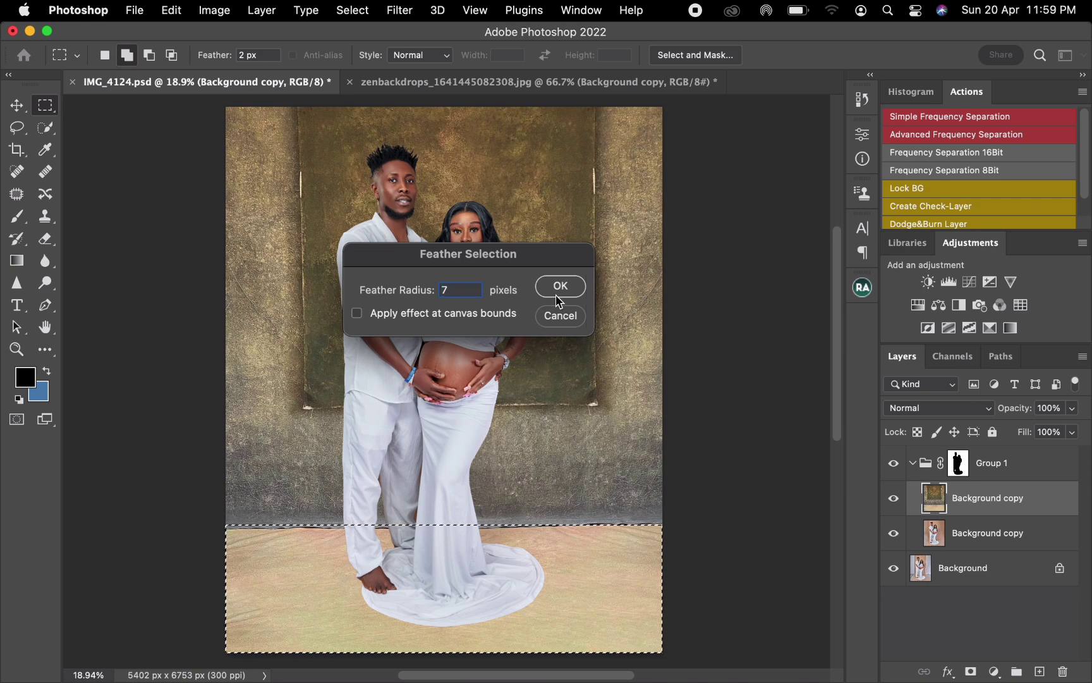
{"action": "left_click", "coordinate": [559, 287]}
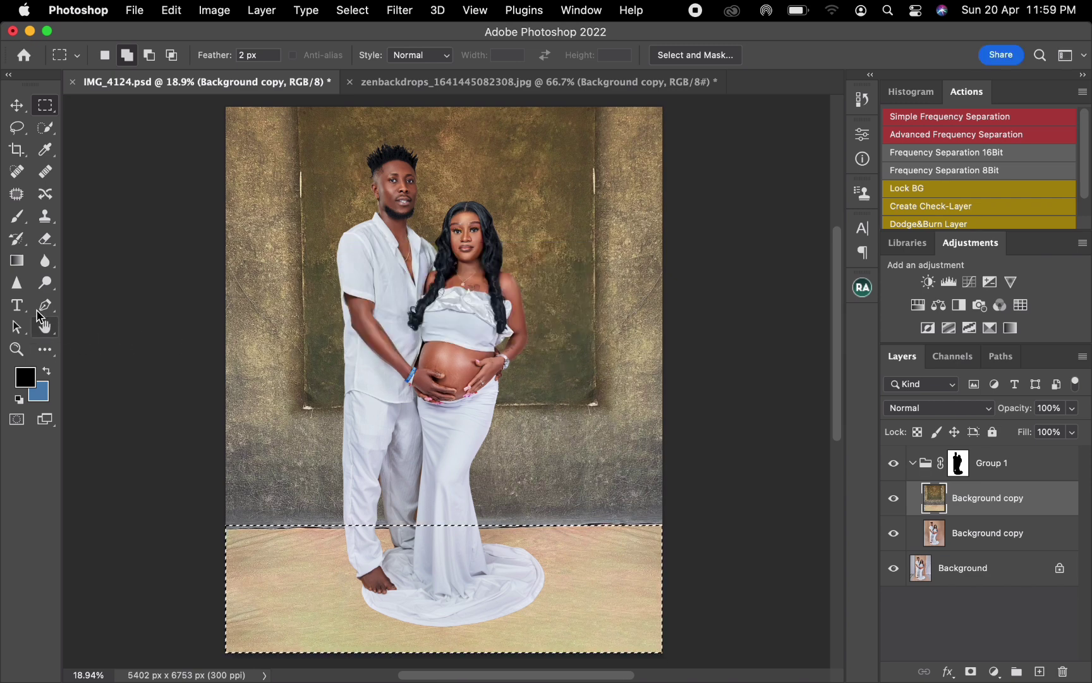
Step: Choose the Soft Round brush at 0% hardness, reduce it to 2000 px, and reset the colours to black and white
{"action": "left_click", "coordinate": [25, 225]}
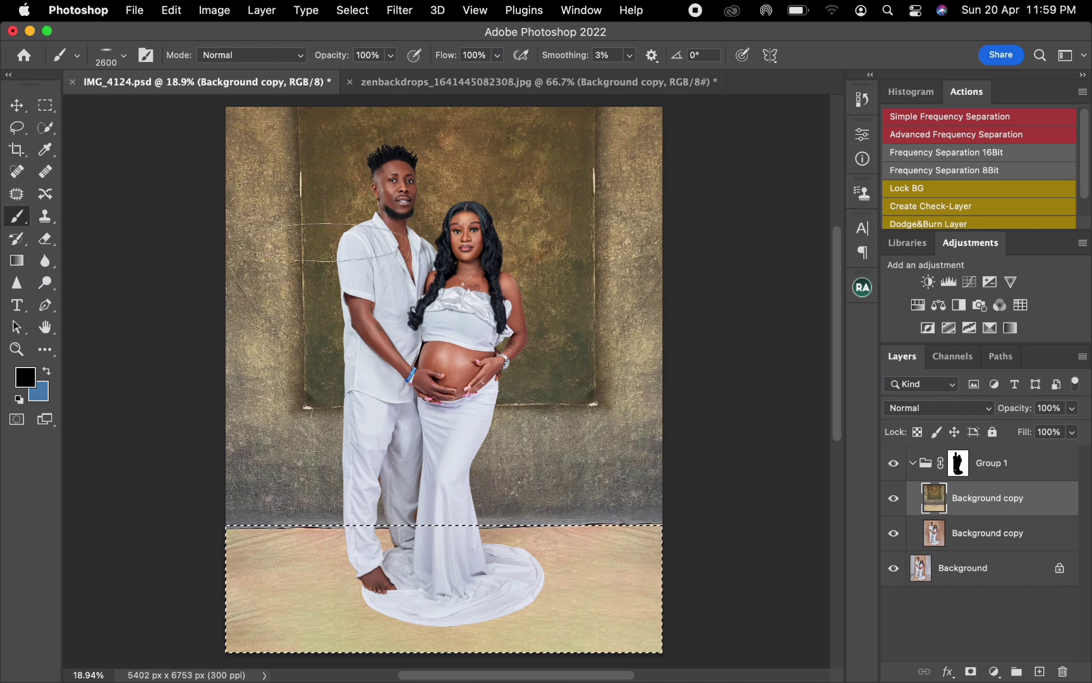
{"action": "right_click", "coordinate": [320, 243]}
{"action": "left_click", "coordinate": [387, 457]}
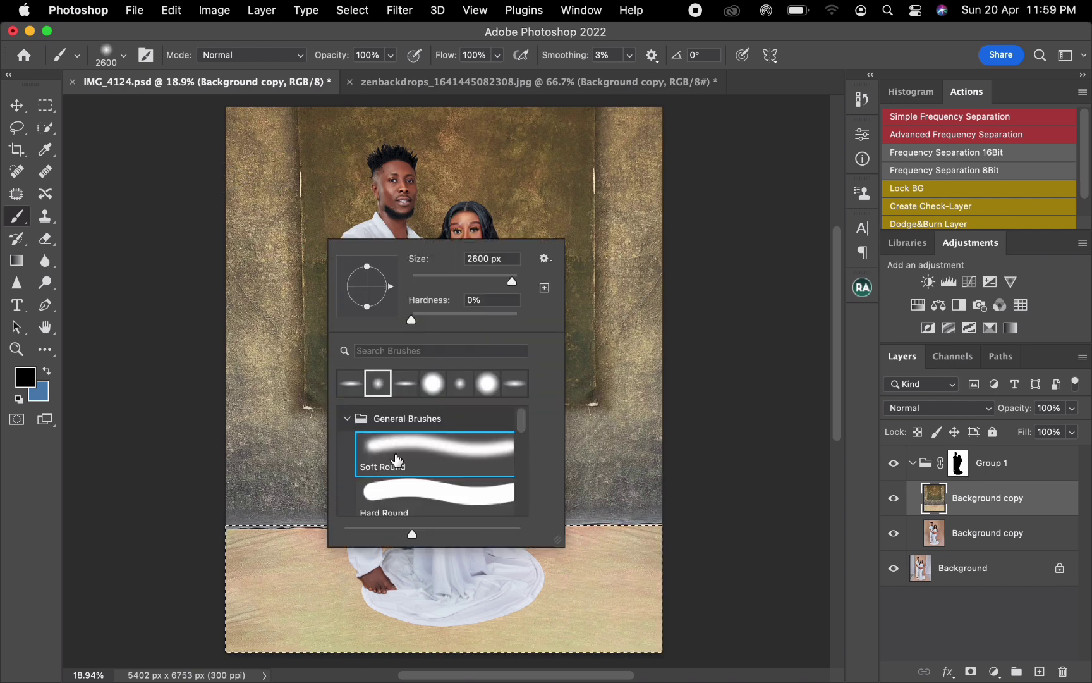
{"action": "left_click", "coordinate": [400, 323]}
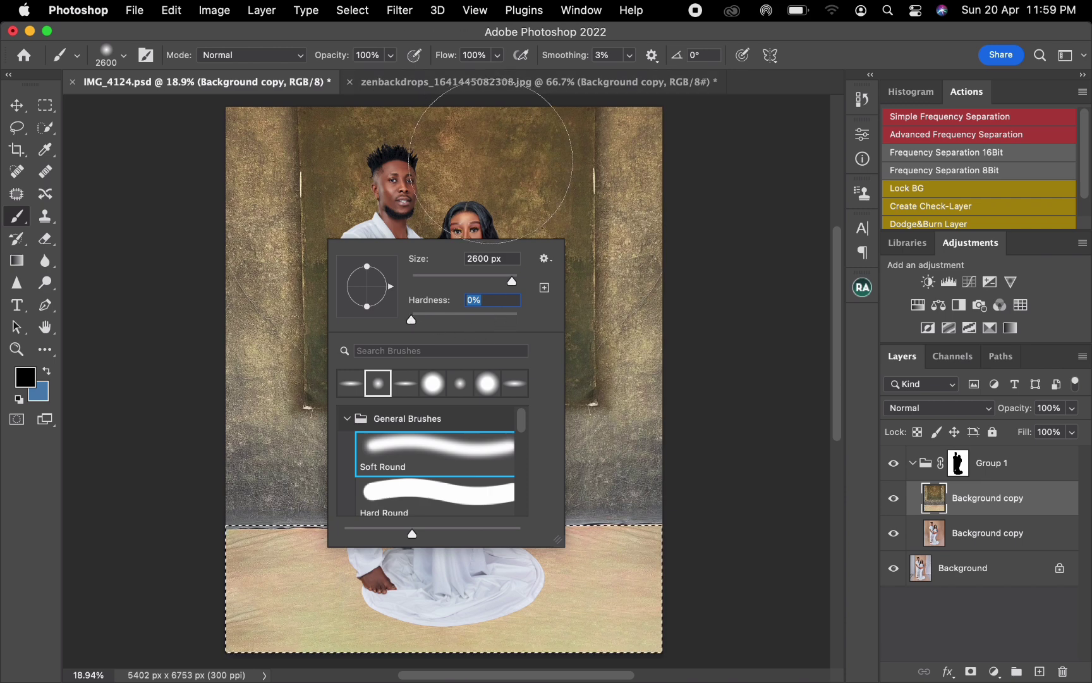
{"action": "left_click", "coordinate": [493, 166]}
{"action": "key", "text": "bracketleft"}
{"action": "key", "text": "bracketleft"}
{"action": "key", "text": "bracketleft"}
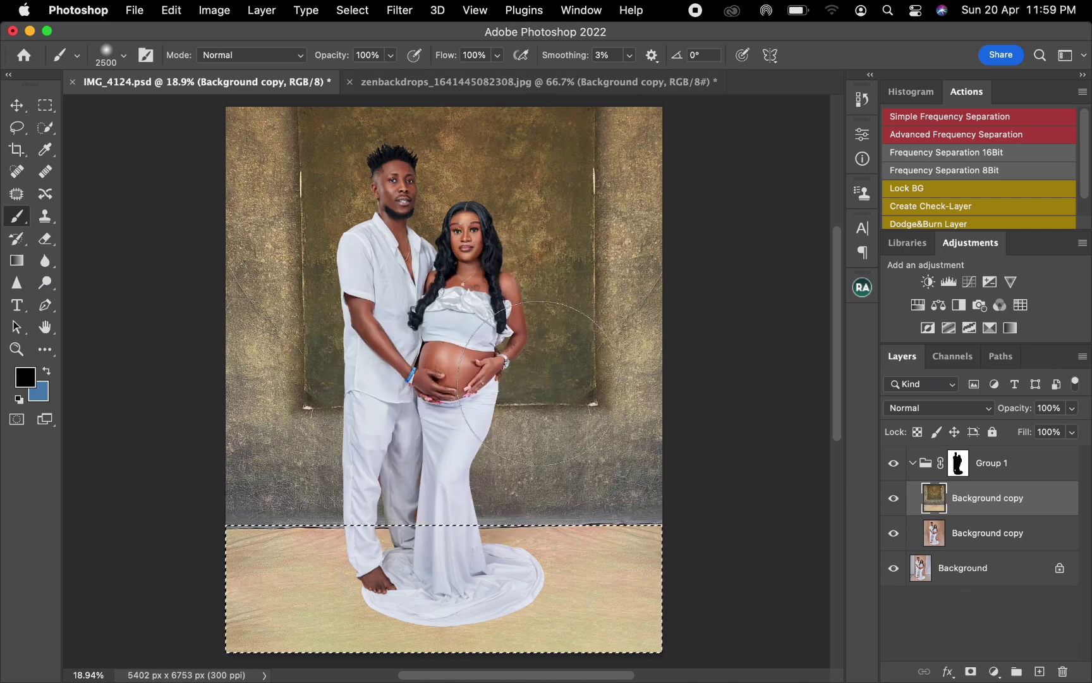
{"action": "key", "text": "bracketleft"}
{"action": "key", "text": "bracketleft"}
{"action": "key", "text": "bracketleft"}
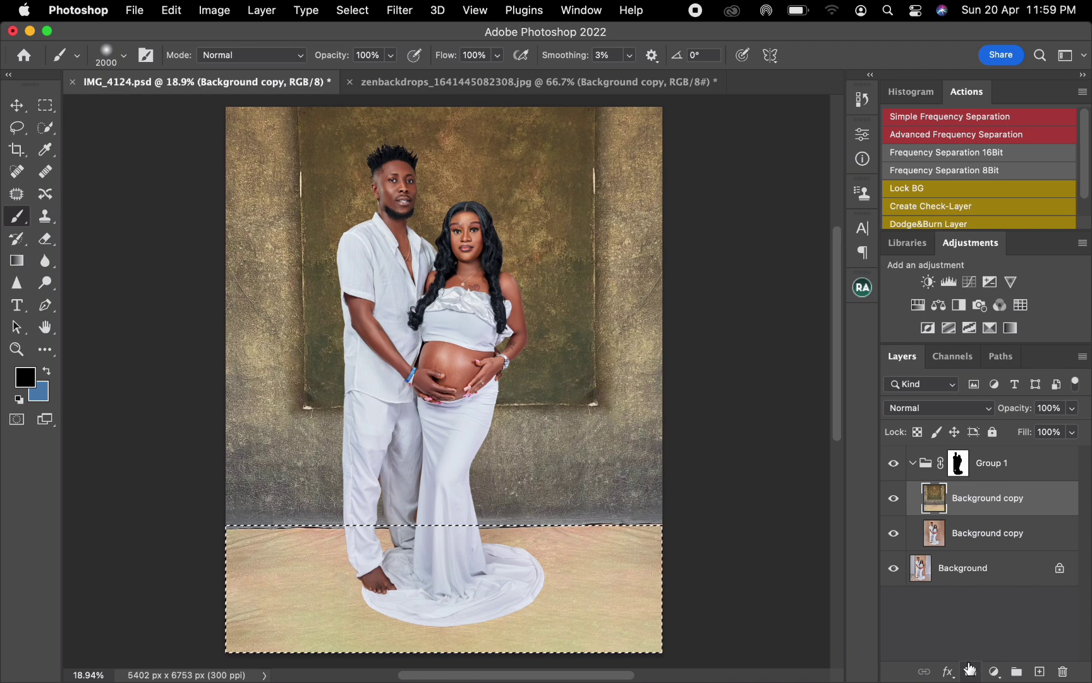
{"action": "key", "text": "d"}
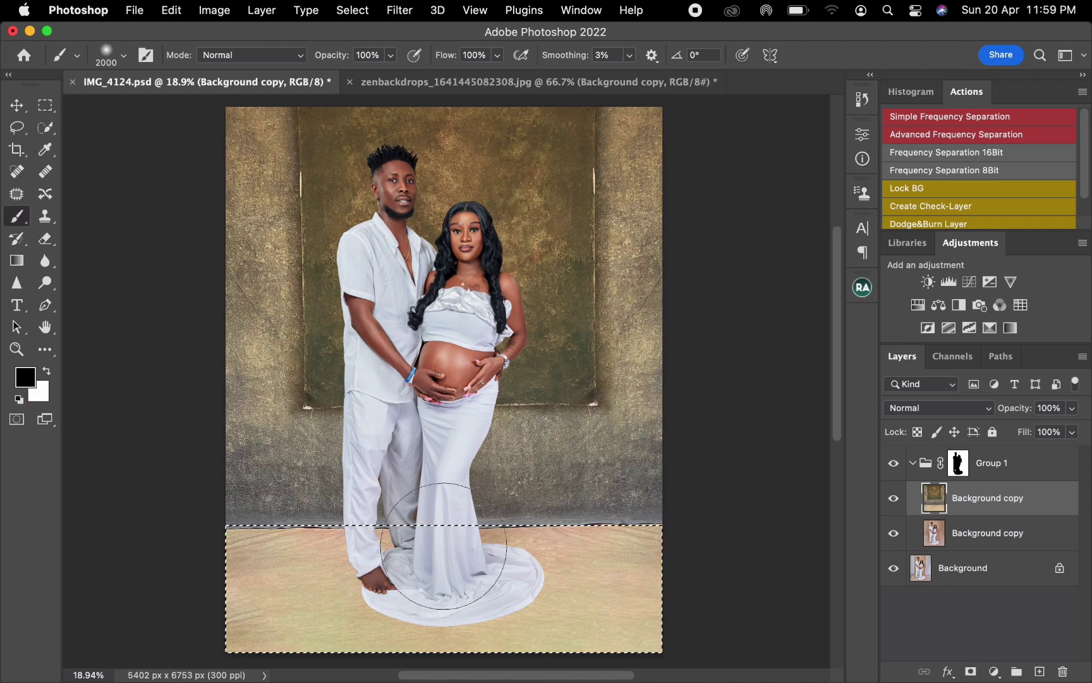
Step: Deselect the floor area and add a layer mask to the backdrop layer
{"action": "key", "text": "w"}
{"action": "right_click", "coordinate": [447, 540]}
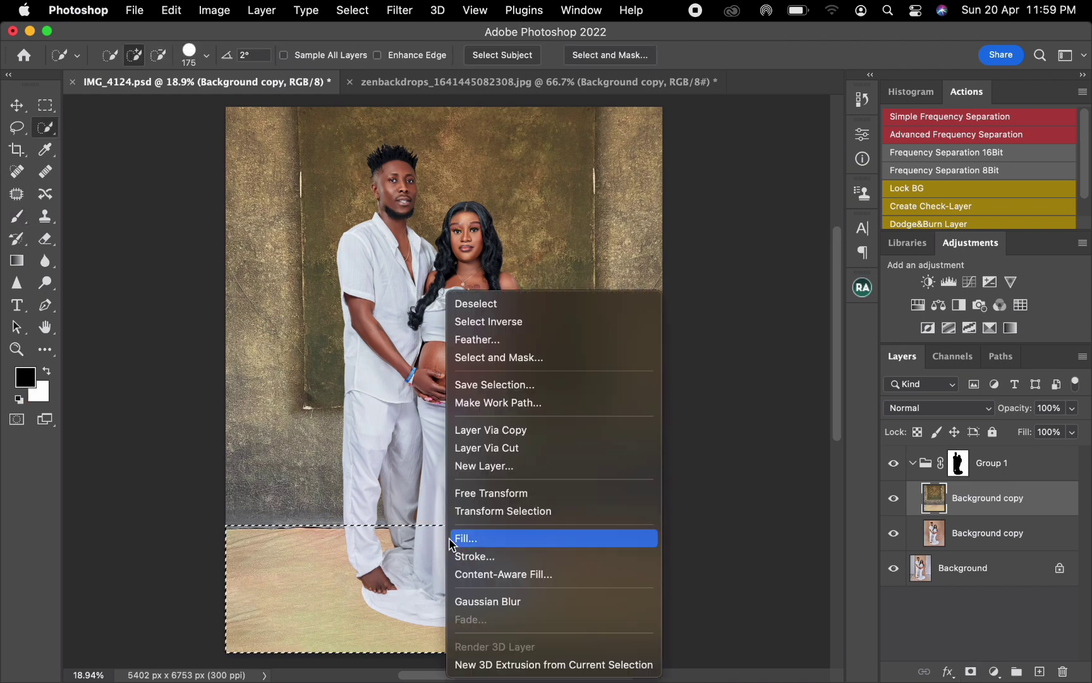
{"action": "left_click", "coordinate": [477, 305]}
{"action": "left_click", "coordinate": [970, 671]}
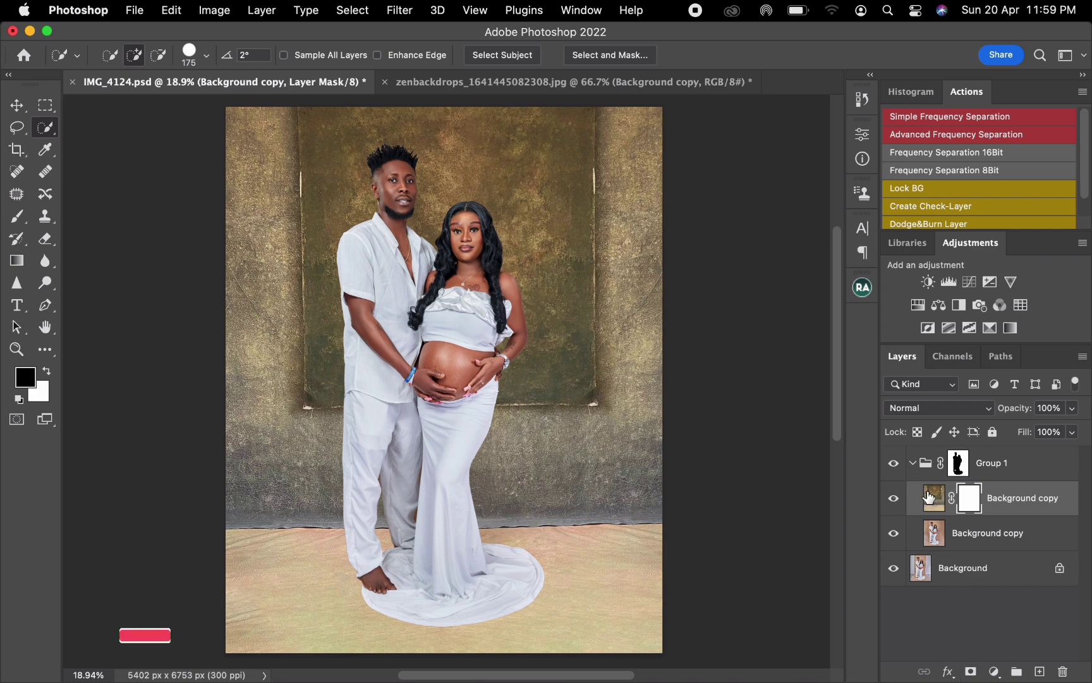
Step: Select the floor with a rectangular marquee and subtract the strip above the wall-floor edge using the Polygonal Lasso
{"action": "key", "text": "m"}
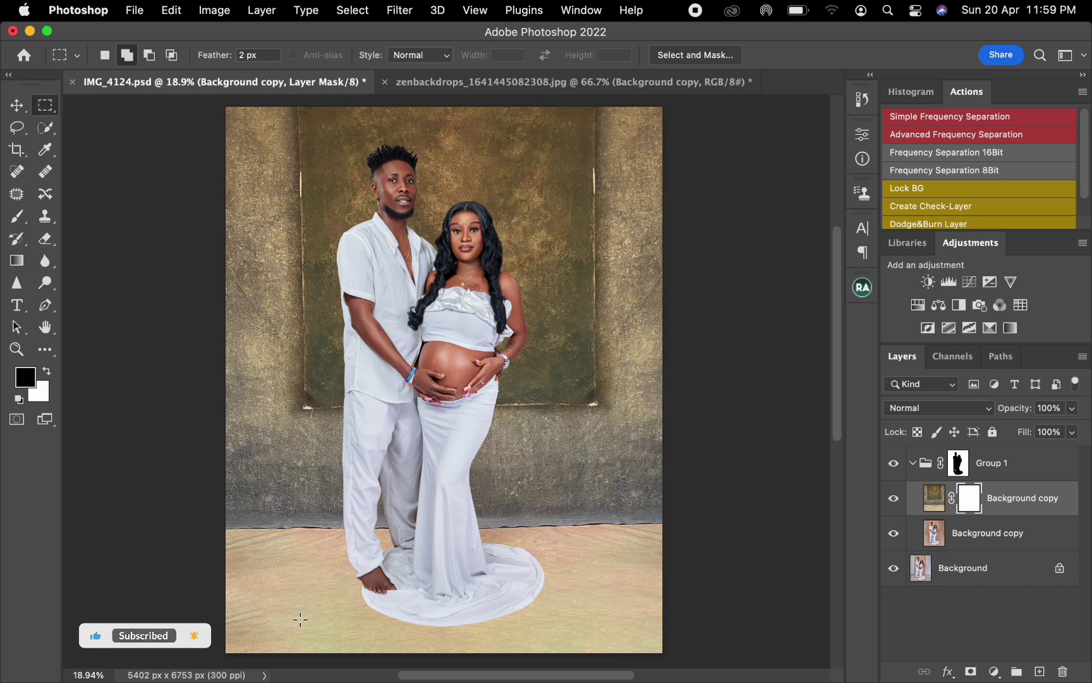
{"action": "left_click_drag", "start_coordinate": [218, 660], "coordinate": [730, 520]}
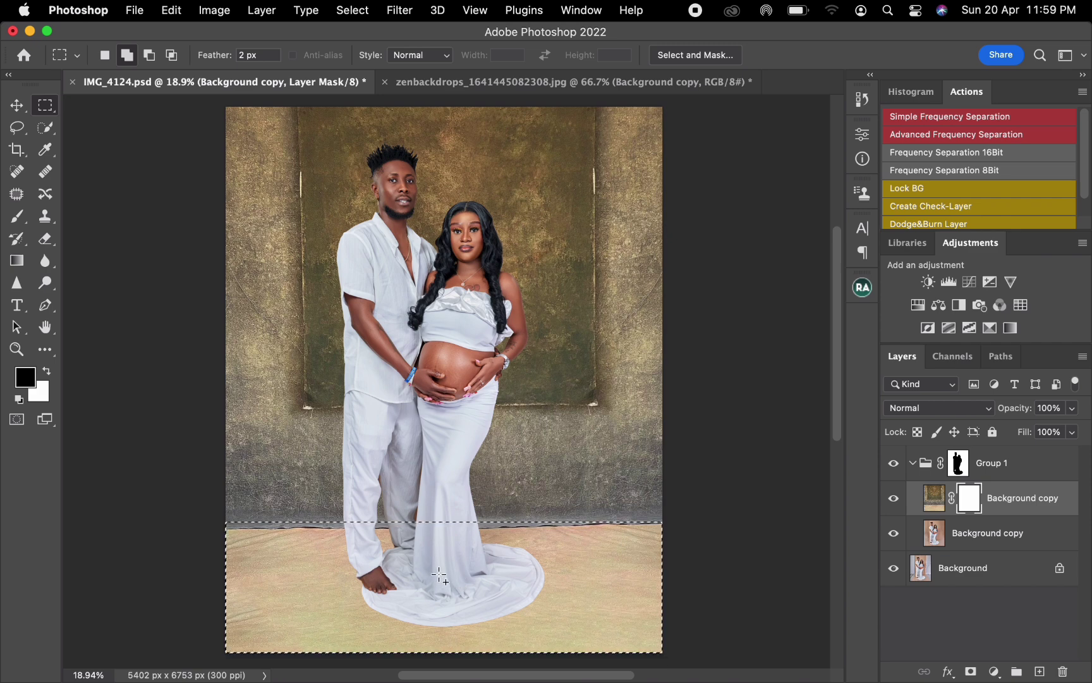
{"action": "key", "text": "l"}
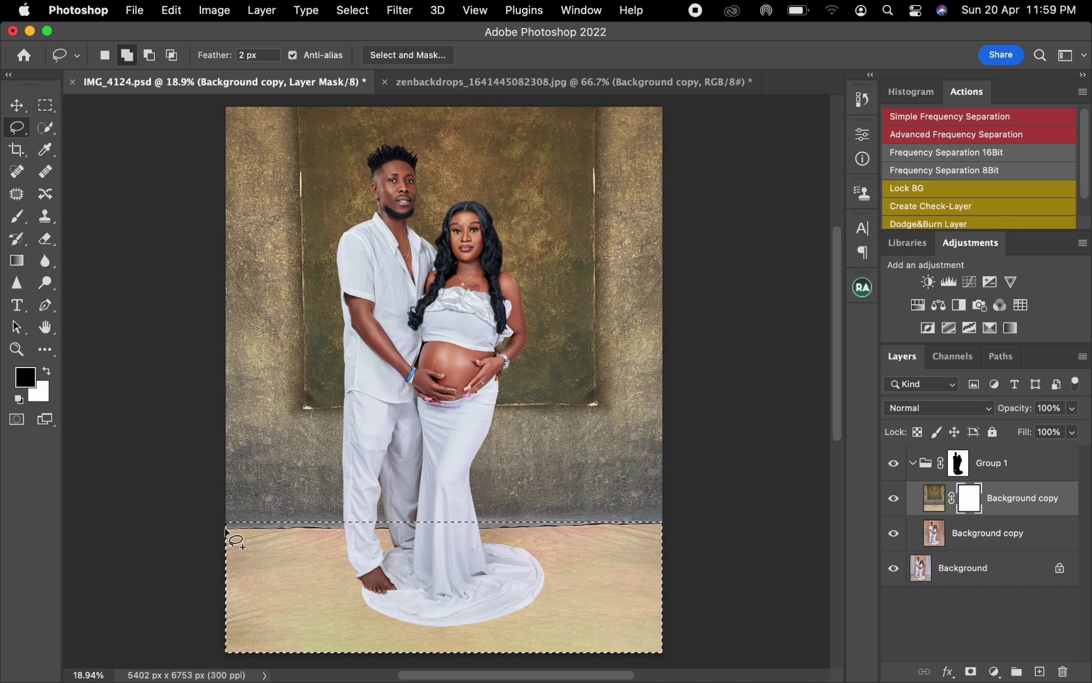
{"action": "right_click", "coordinate": [16, 127]}
{"action": "left_click", "coordinate": [120, 142]}
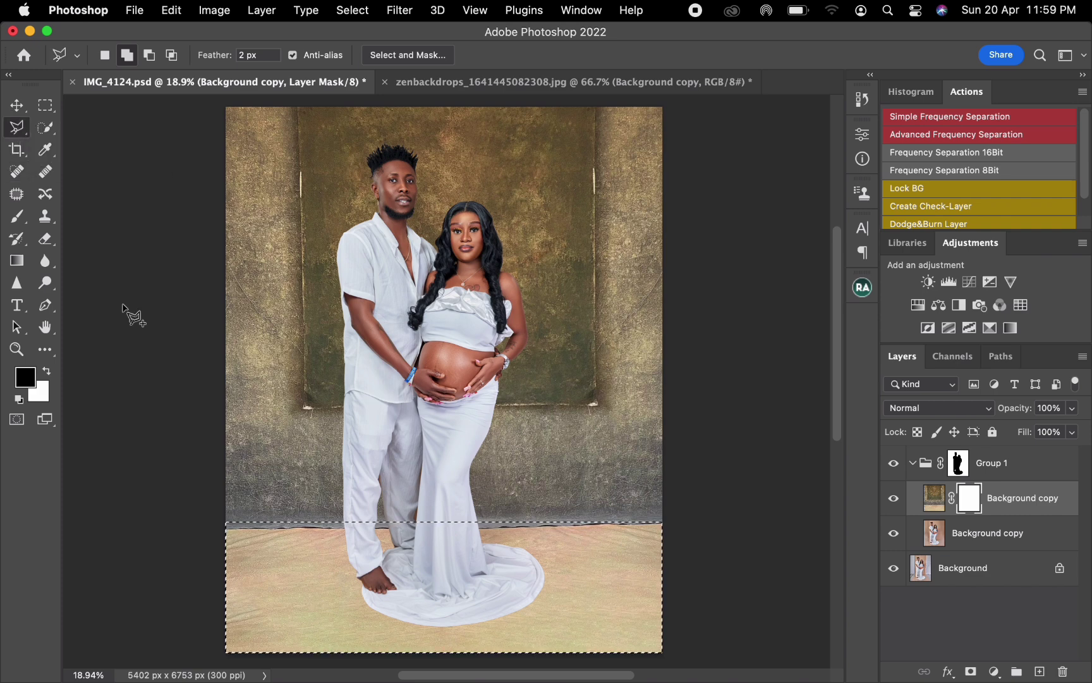
{"action": "key", "text": "alt"}
{"action": "left_click", "coordinate": [224, 529]}
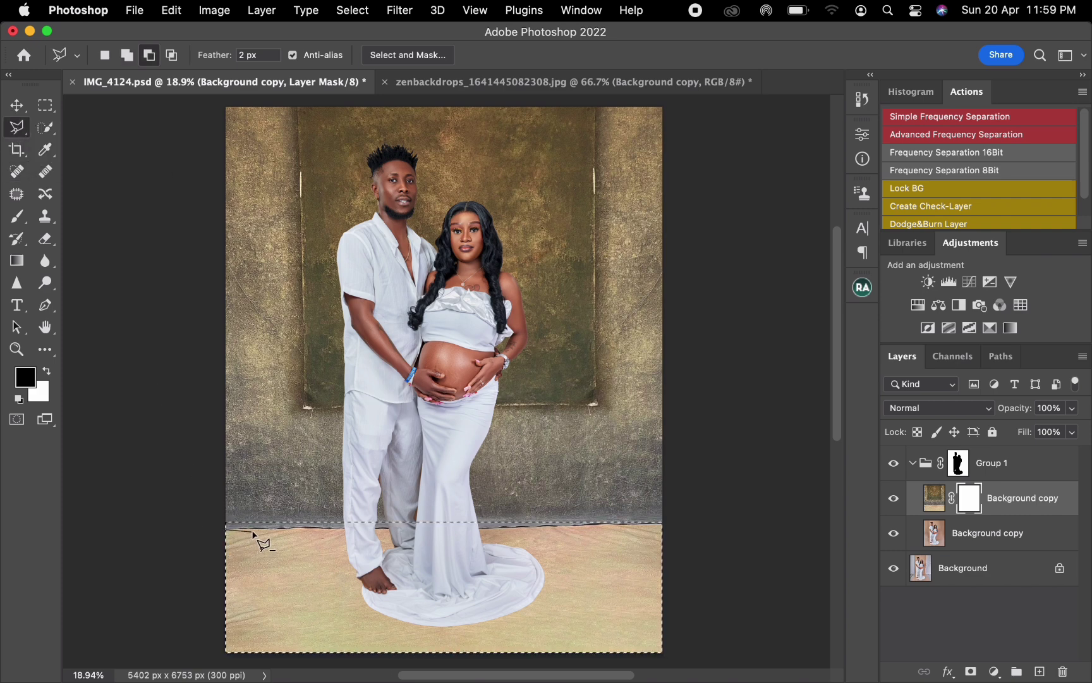
{"action": "left_click", "coordinate": [260, 529]}
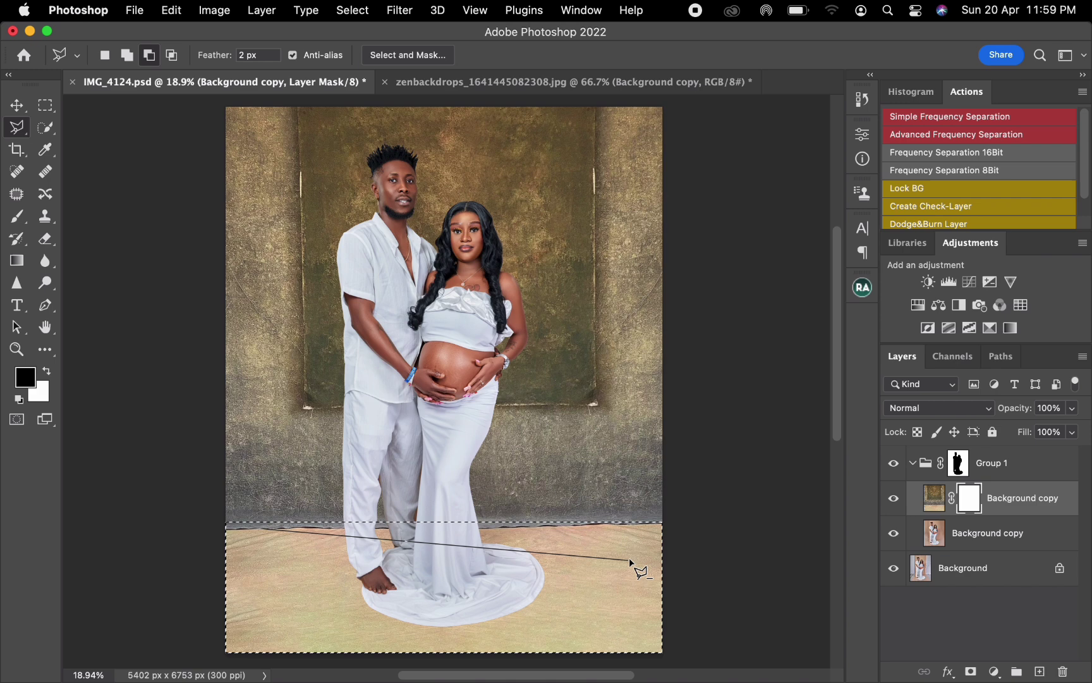
{"action": "left_click", "coordinate": [666, 524]}
{"action": "left_click", "coordinate": [469, 434]}
{"action": "left_click", "coordinate": [148, 464]}
{"action": "left_click", "coordinate": [224, 529]}
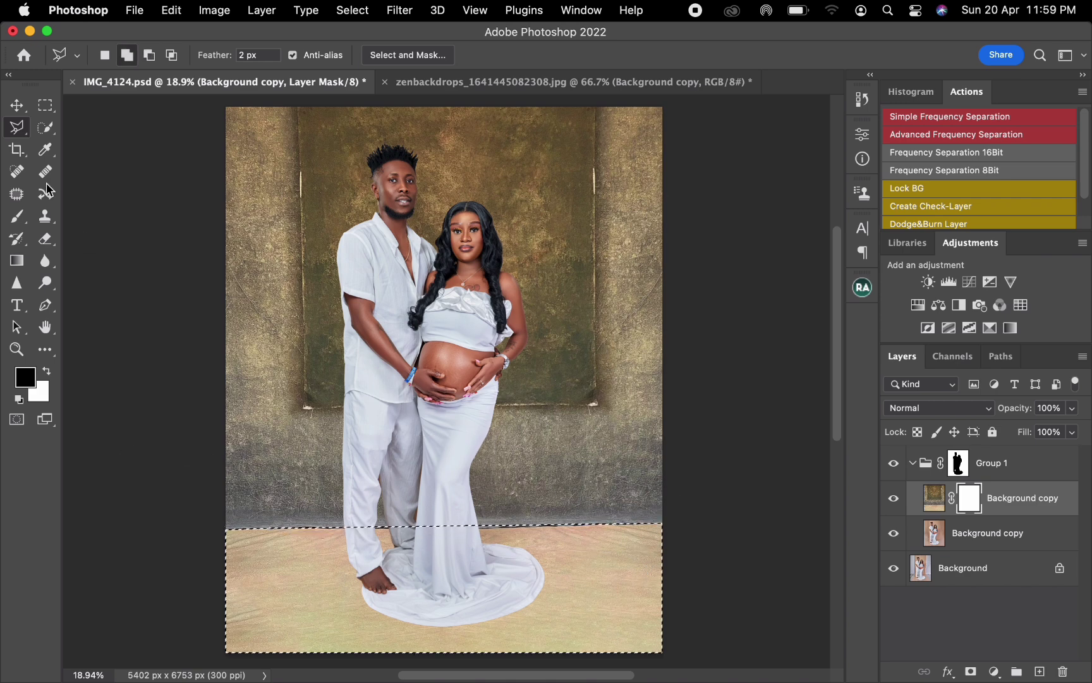
{"action": "right_click", "coordinate": [15, 125]}
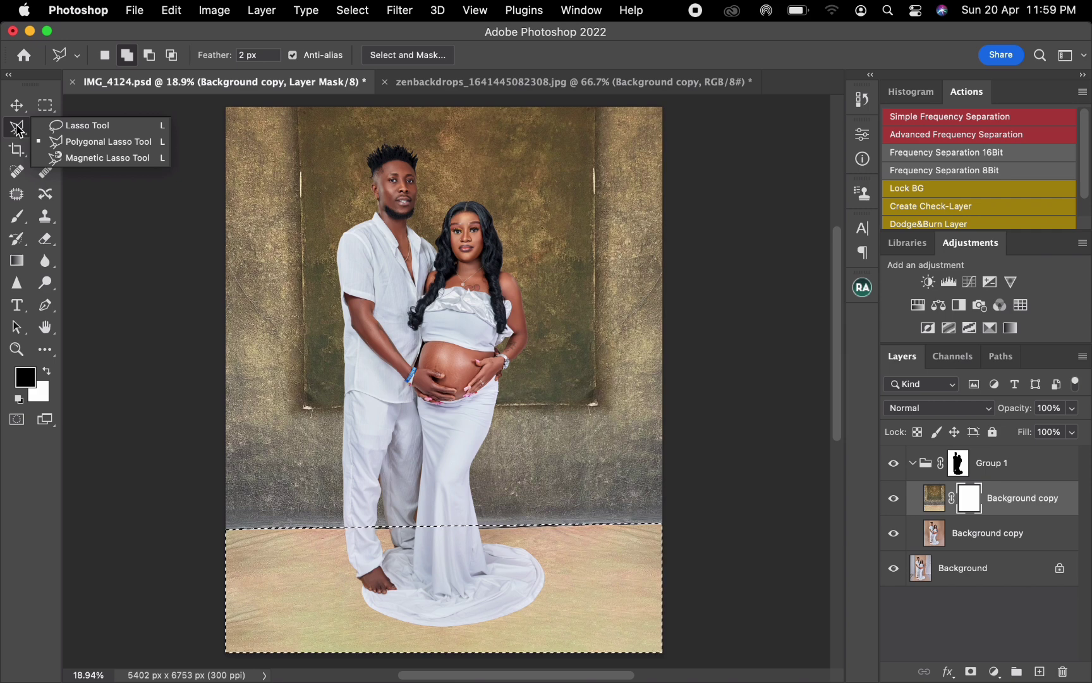
{"action": "left_click", "coordinate": [232, 492]}
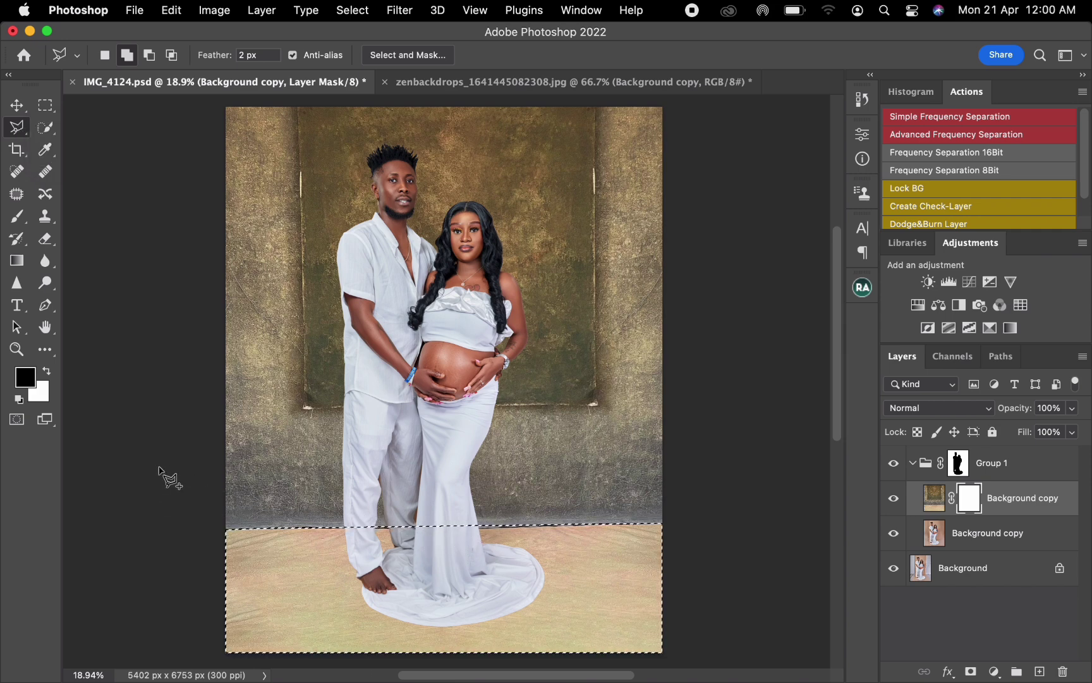
Step: Feather the floor selection by 7 pixels
{"action": "key", "text": "b"}
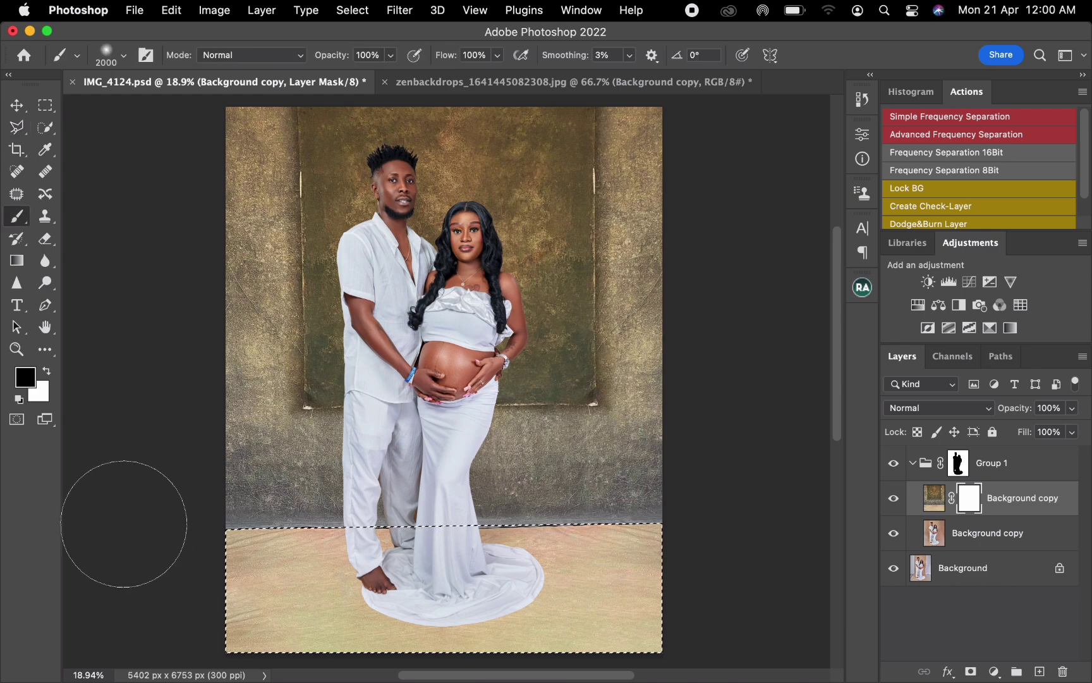
{"action": "key", "text": "w"}
{"action": "right_click", "coordinate": [279, 497]}
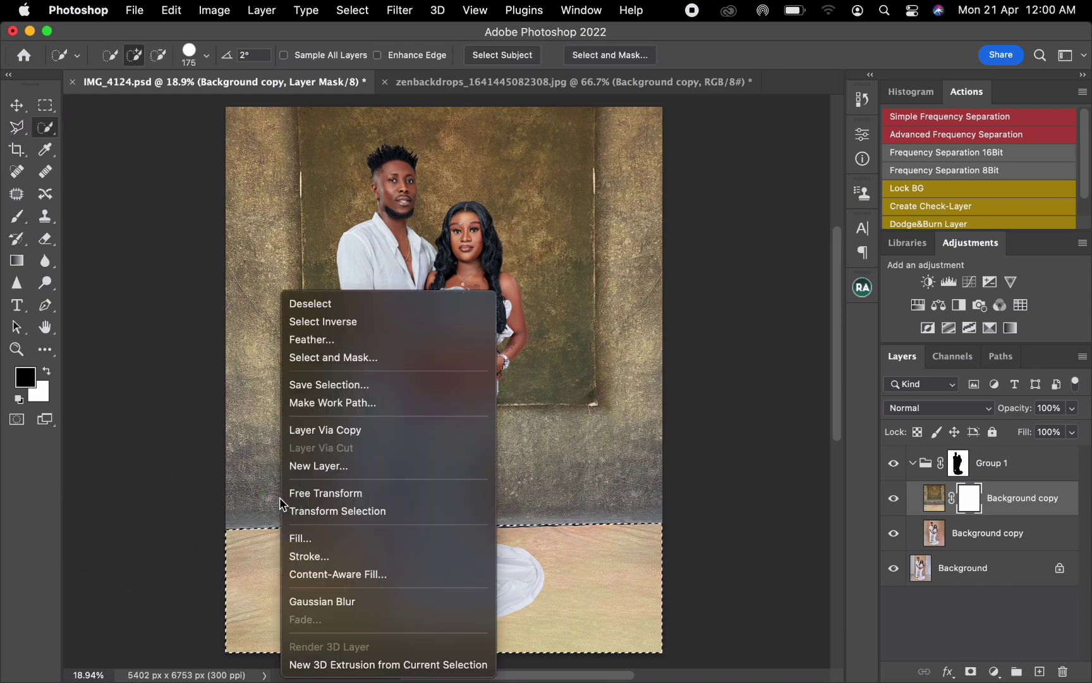
{"action": "left_click", "coordinate": [332, 346]}
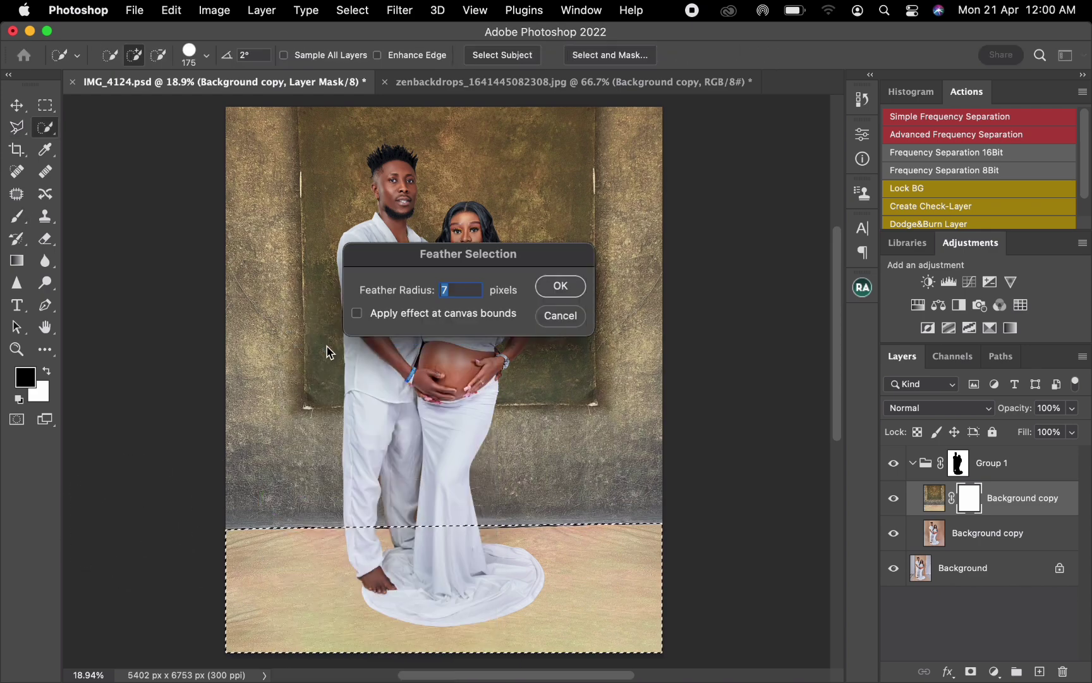
{"action": "left_click", "coordinate": [569, 290]}
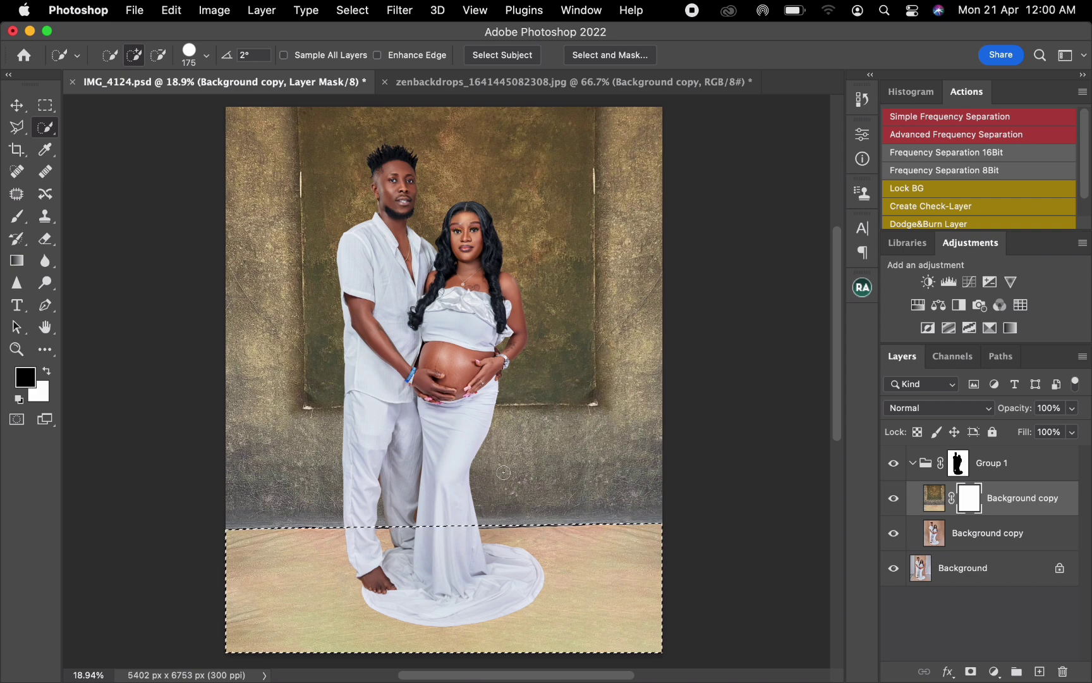
Step: Reduce the soft brush to 1900 px, try one black dab on the floor in the backdrop's mask, and undo it
{"action": "left_click", "coordinate": [17, 216]}
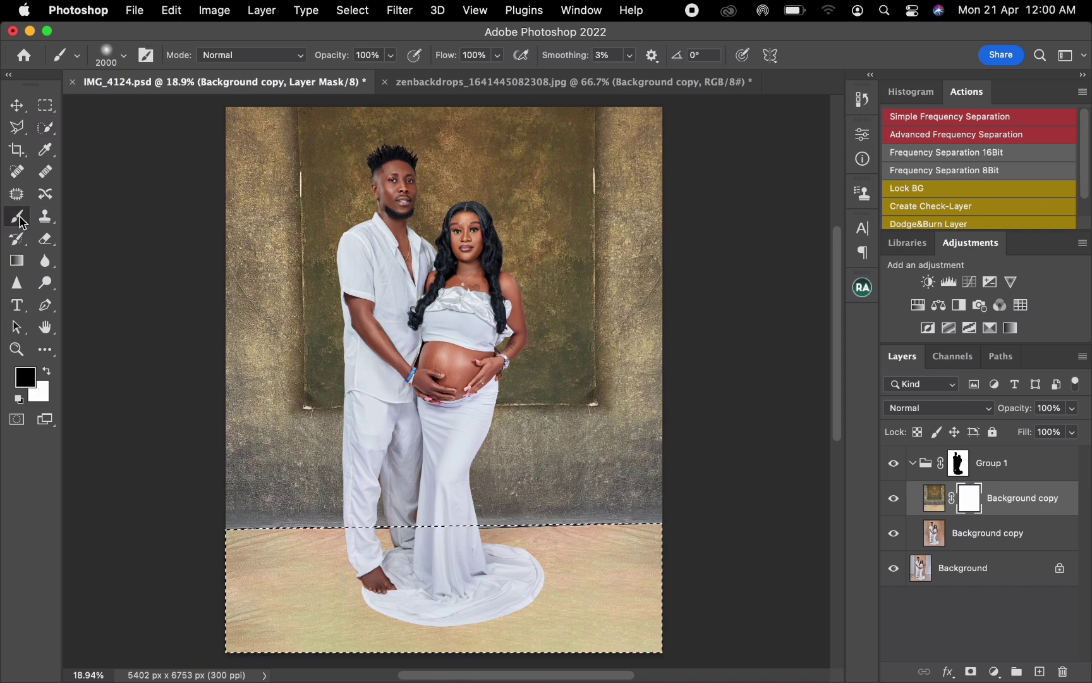
{"action": "key", "text": "bracketleft"}
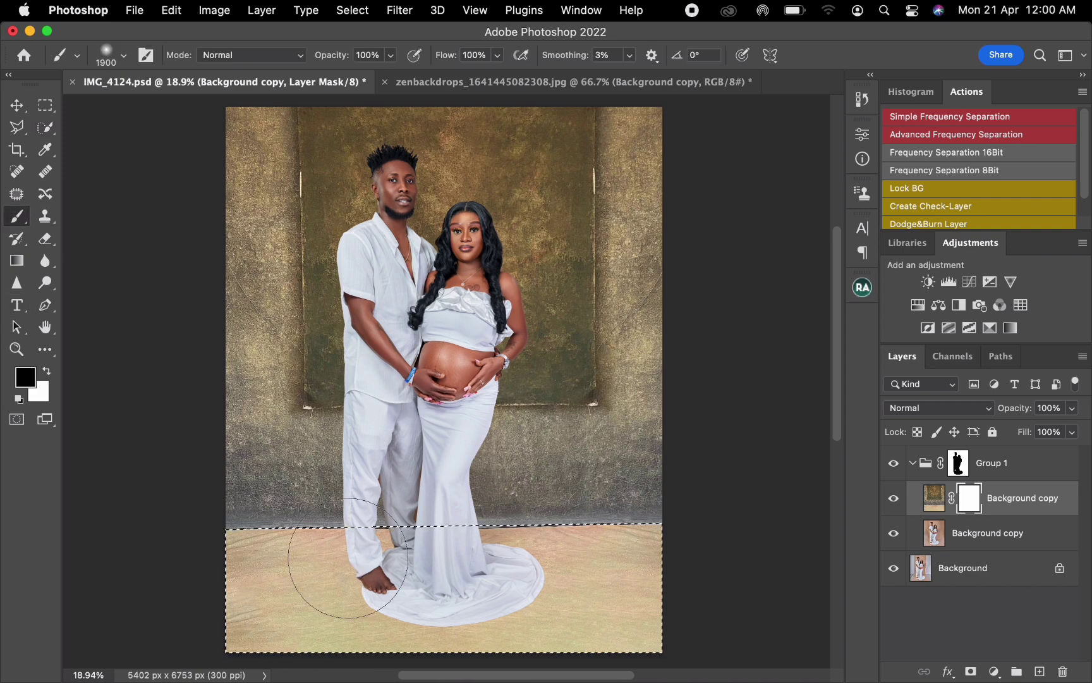
{"action": "right_click", "coordinate": [359, 569]}
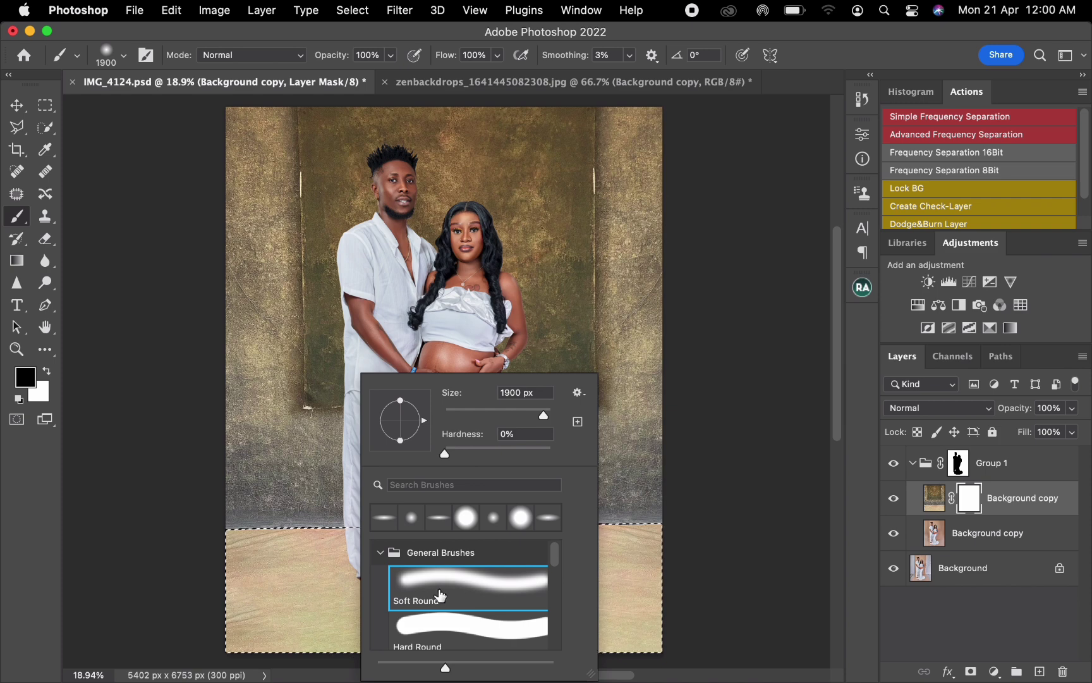
{"action": "left_click", "coordinate": [273, 601]}
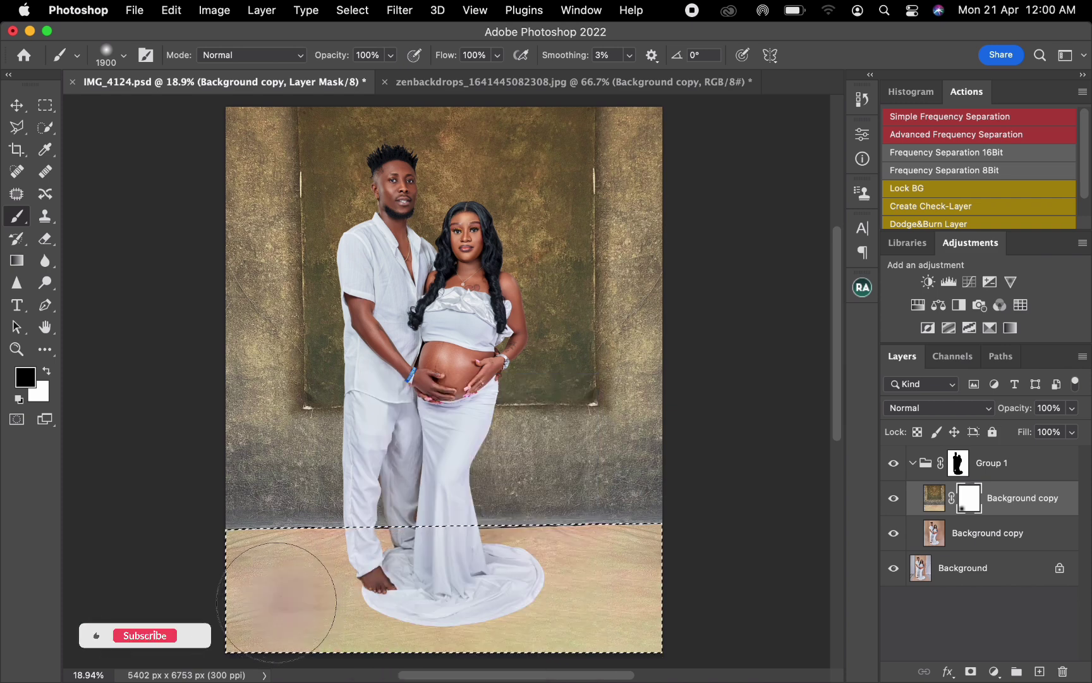
{"action": "key", "text": "super+z"}
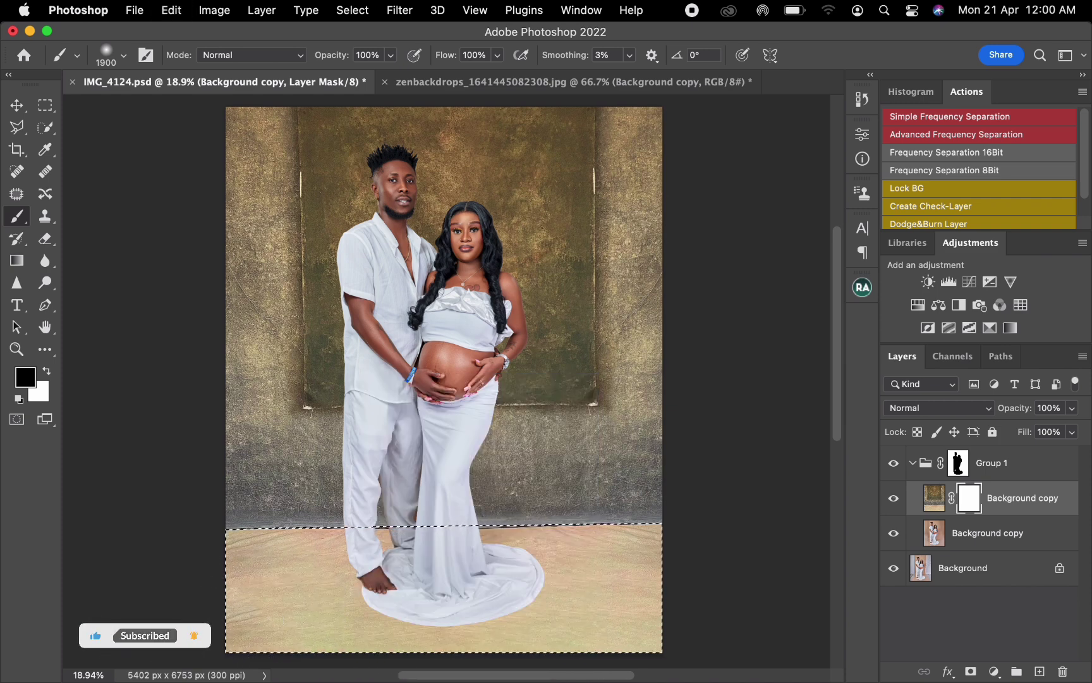
Step: Set the brush flow to 30%, paint black across the selected floor on the backdrop's mask, and deselect
{"action": "left_click", "coordinate": [485, 55]}
{"action": "type", "text": "30"}
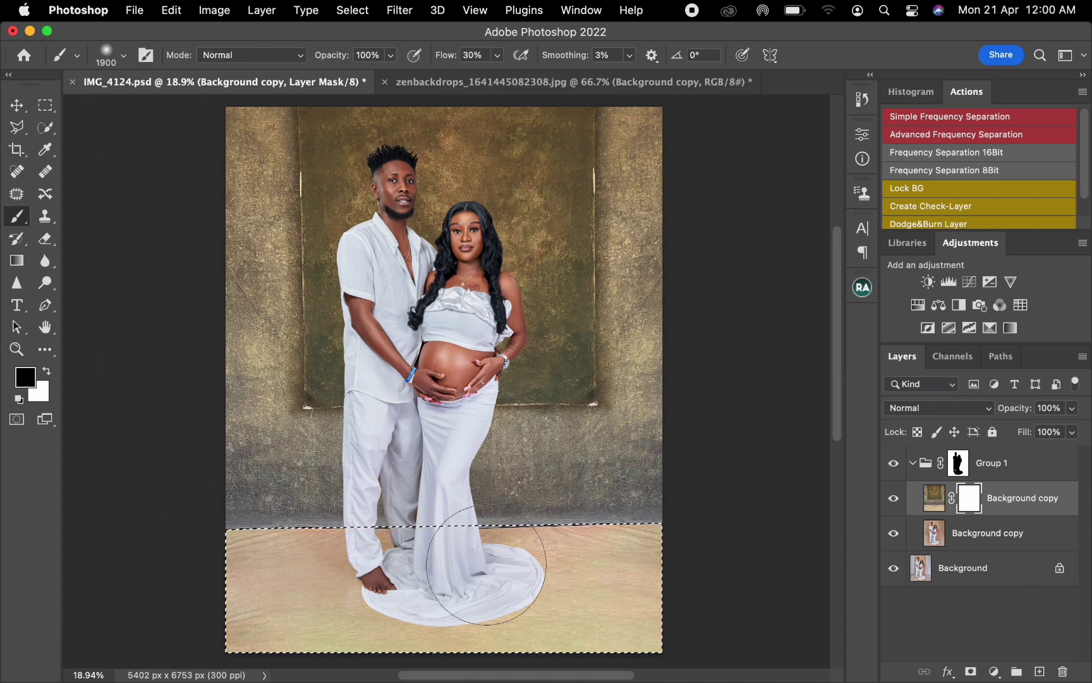
{"action": "mouse_move", "coordinate": [478, 581]}
{"action": "left_mouse_down"}
{"action": "mouse_move", "coordinate": [690, 579]}
{"action": "mouse_move", "coordinate": [622, 638]}
{"action": "mouse_move", "coordinate": [473, 663]}
{"action": "mouse_move", "coordinate": [268, 672]}
{"action": "mouse_move", "coordinate": [161, 658]}
{"action": "left_mouse_up"}
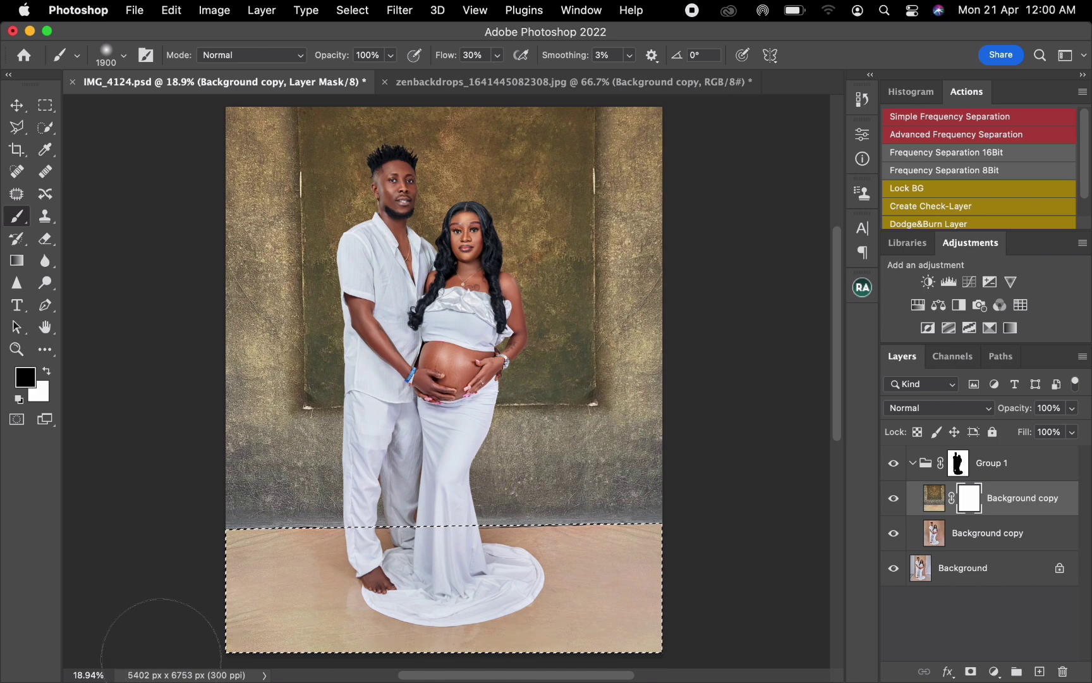
{"action": "key", "text": "super+d"}
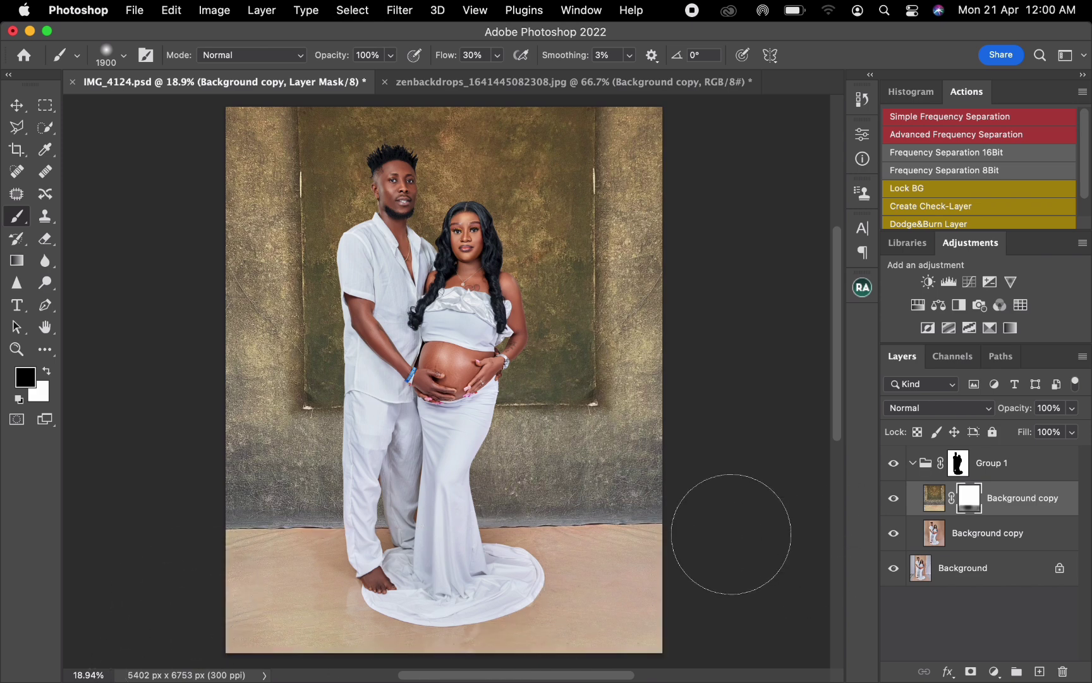
Step: Target the backdrop layer's image instead of its mask and lower the layer's opacity to 75%
{"action": "left_click", "coordinate": [934, 498]}
{"action": "left_click_drag", "start_coordinate": [1028, 414], "coordinate": [1014, 416]}
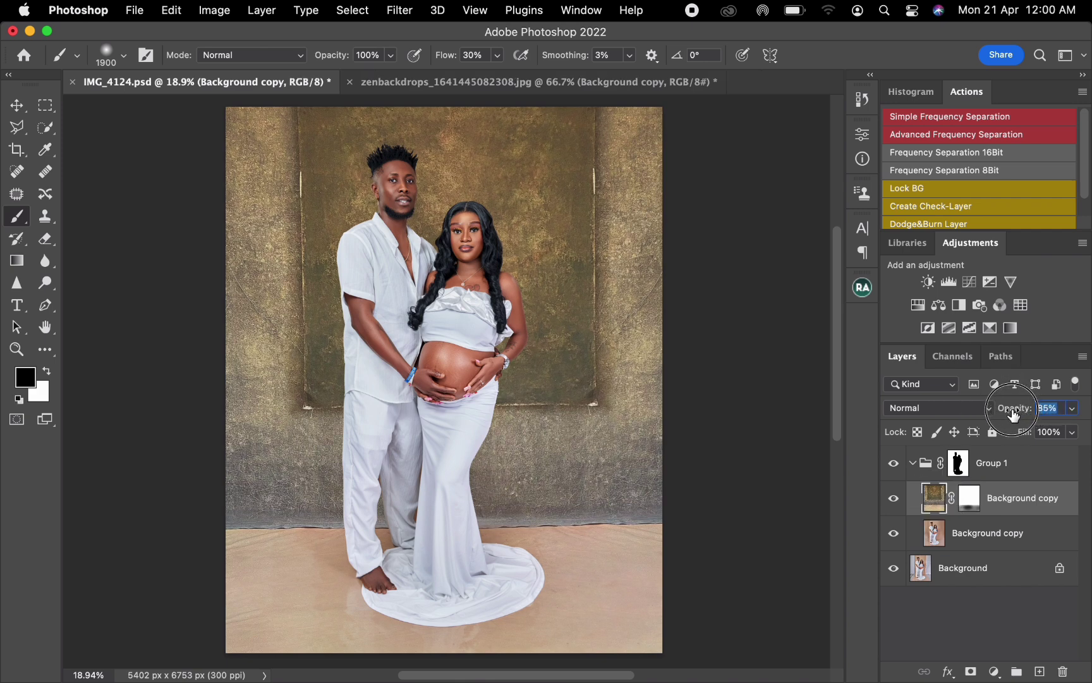
{"action": "left_click", "coordinate": [1057, 409]}
{"action": "type", "text": "75"}
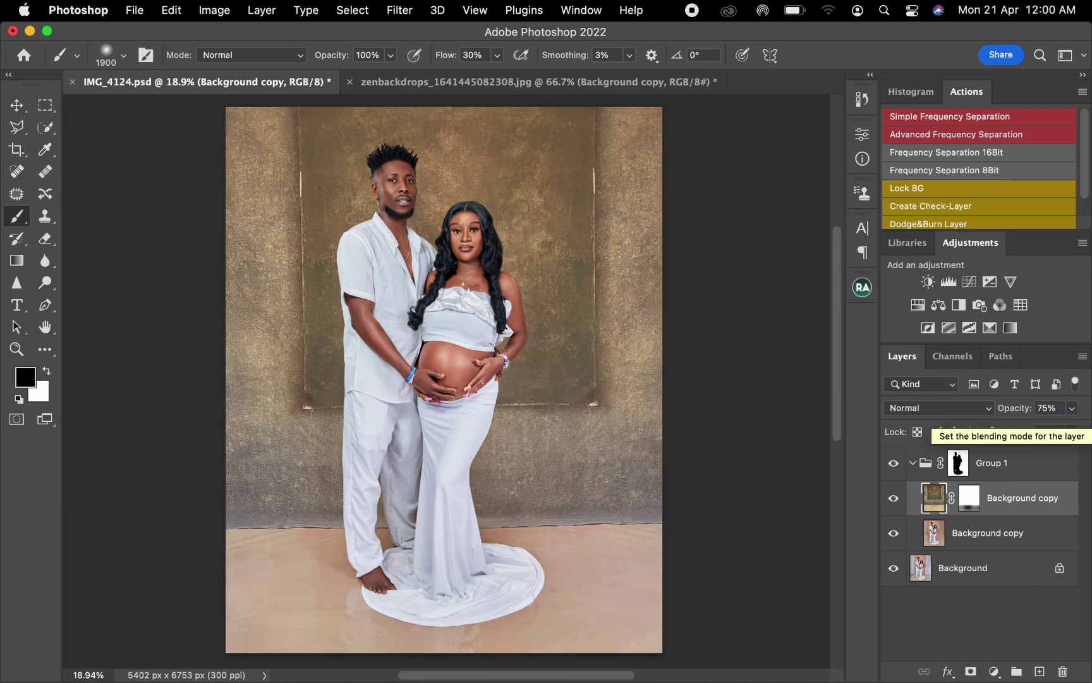
Step: Apply a Gaussian Blur with a 7.0-pixel radius to the backdrop image
{"action": "key", "text": "super+alt+f"}
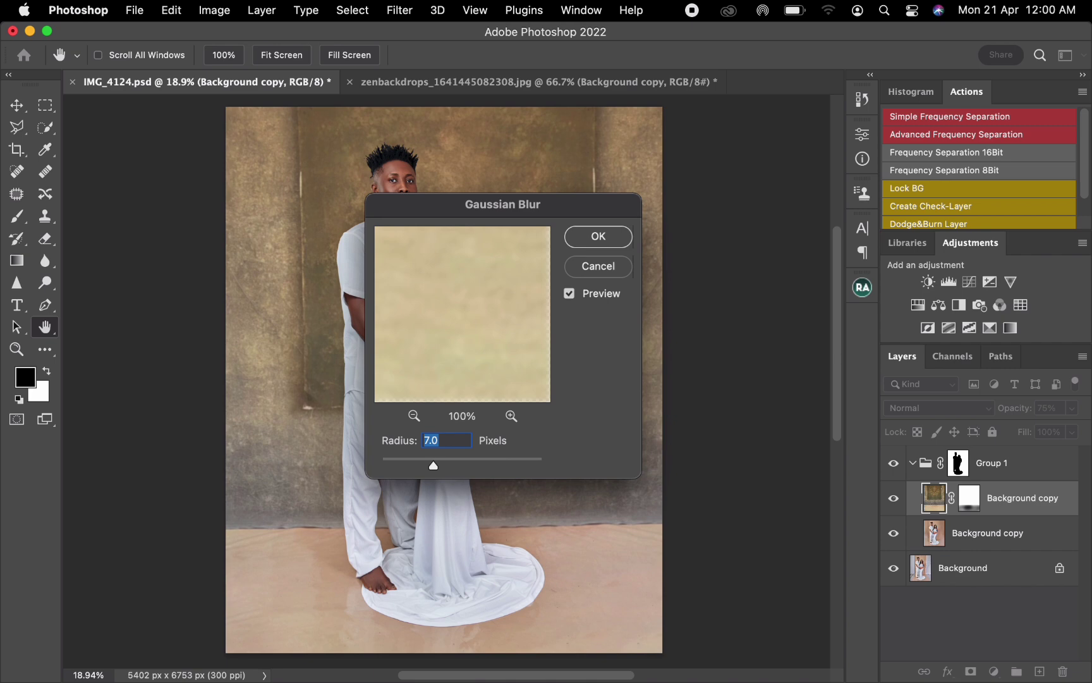
{"action": "key", "text": "Return"}
{"action": "key", "text": "b"}
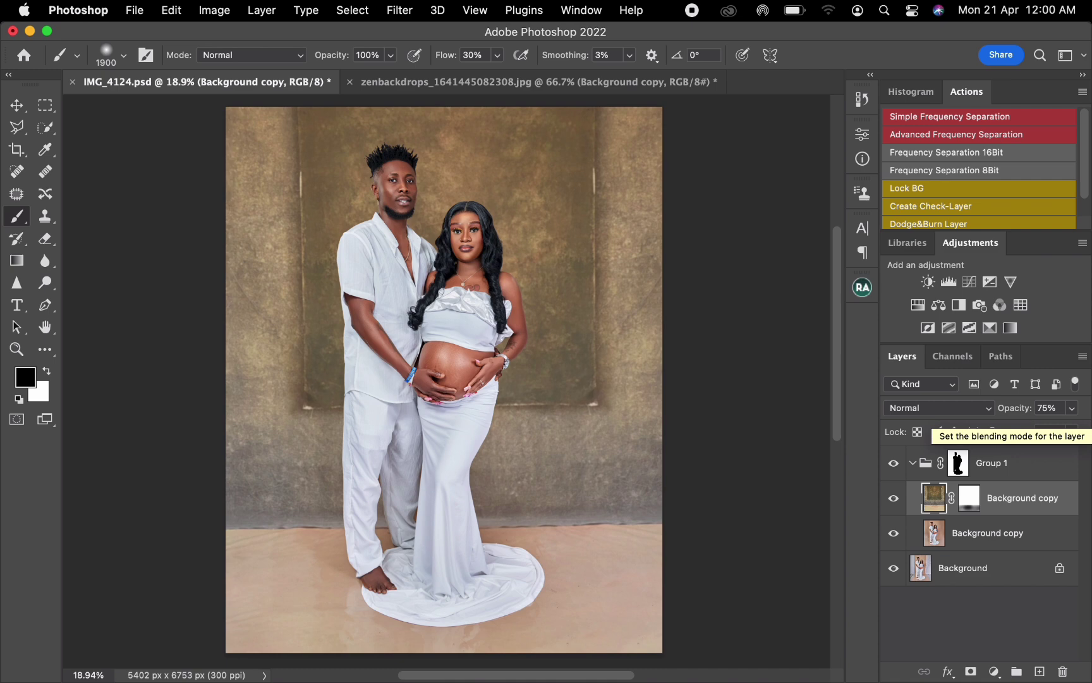
Step: Select the photo copy beneath the textured backdrop and set up the Mixer Brush with a cleaned brush at 30% wet, load, mix and flow
{"action": "left_click", "coordinate": [935, 543]}
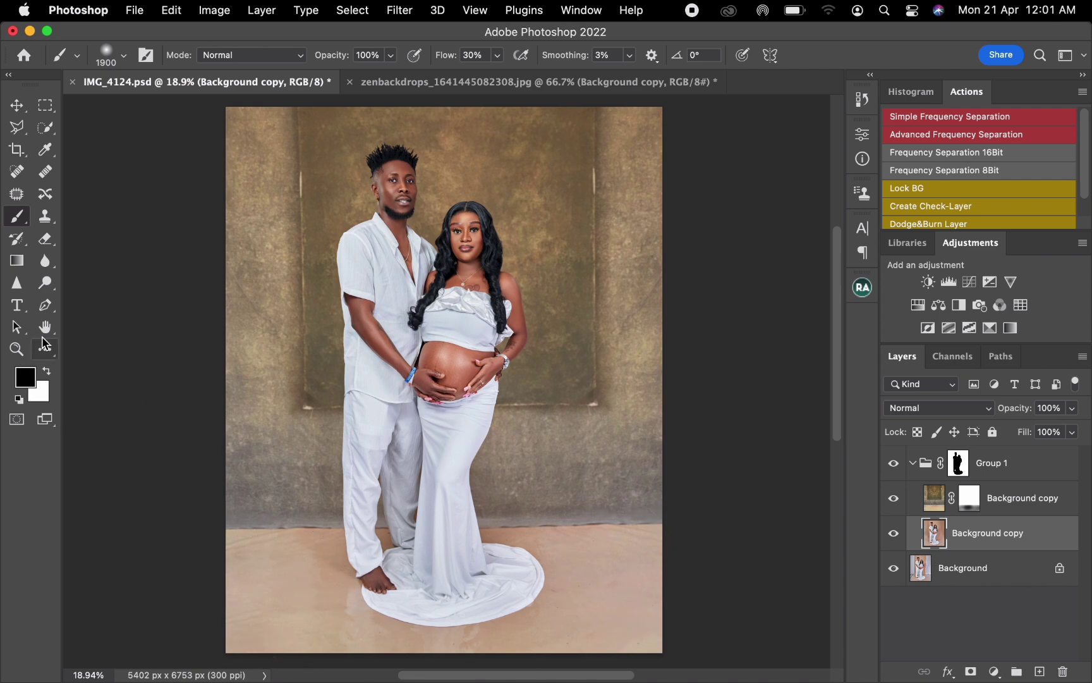
{"action": "left_click", "coordinate": [45, 344]}
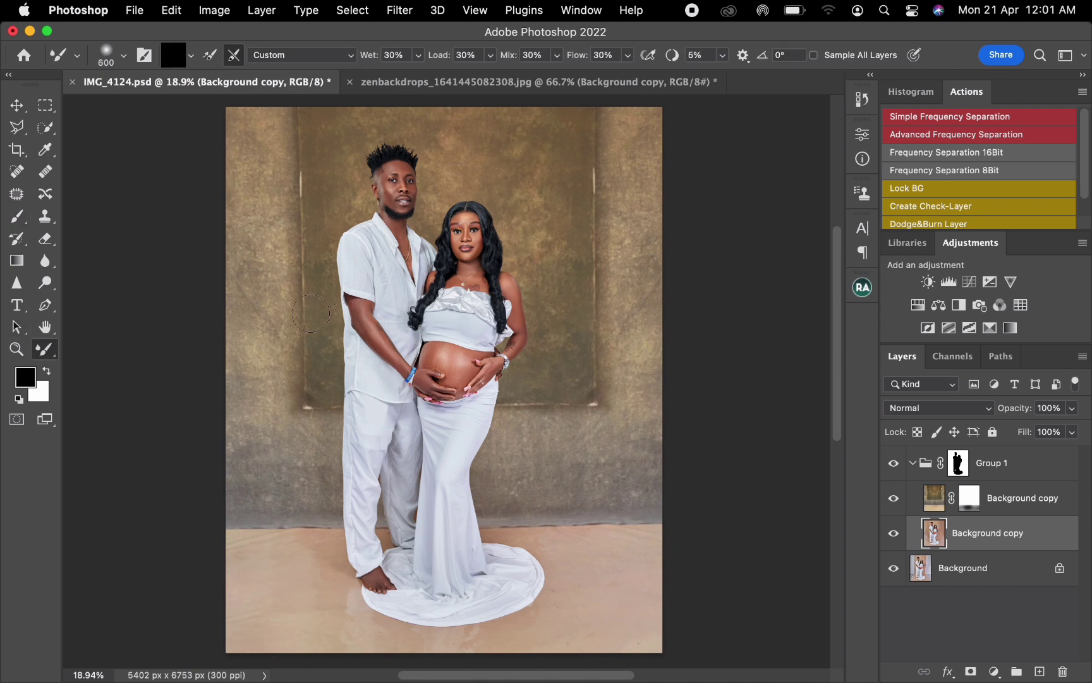
{"action": "left_click", "coordinate": [191, 56]}
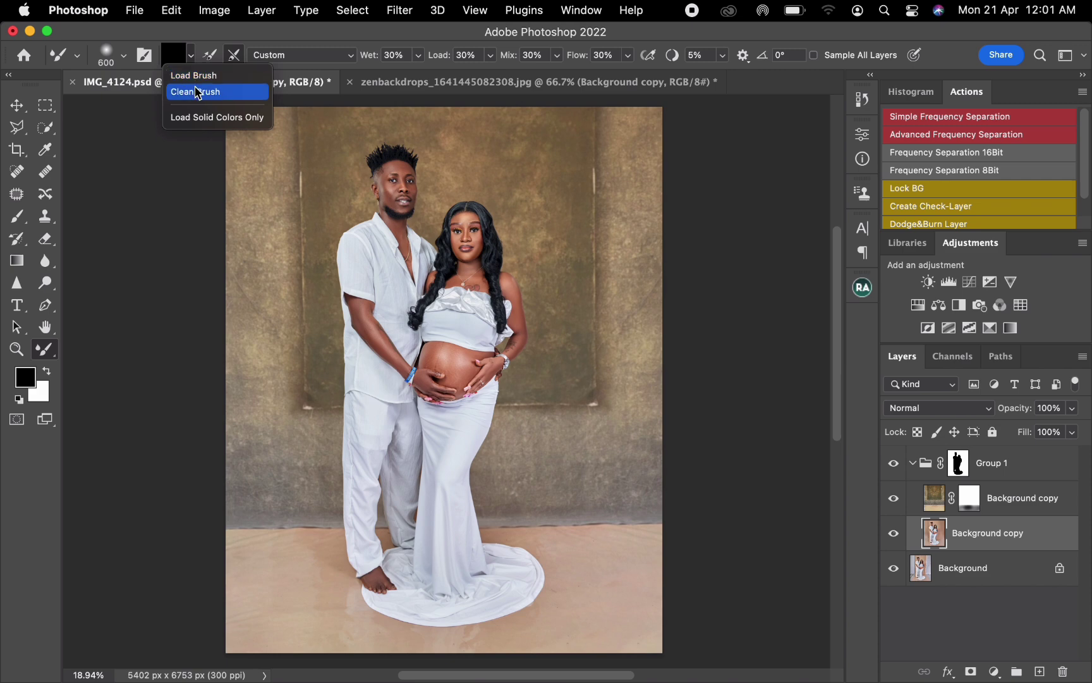
{"action": "left_click", "coordinate": [197, 94]}
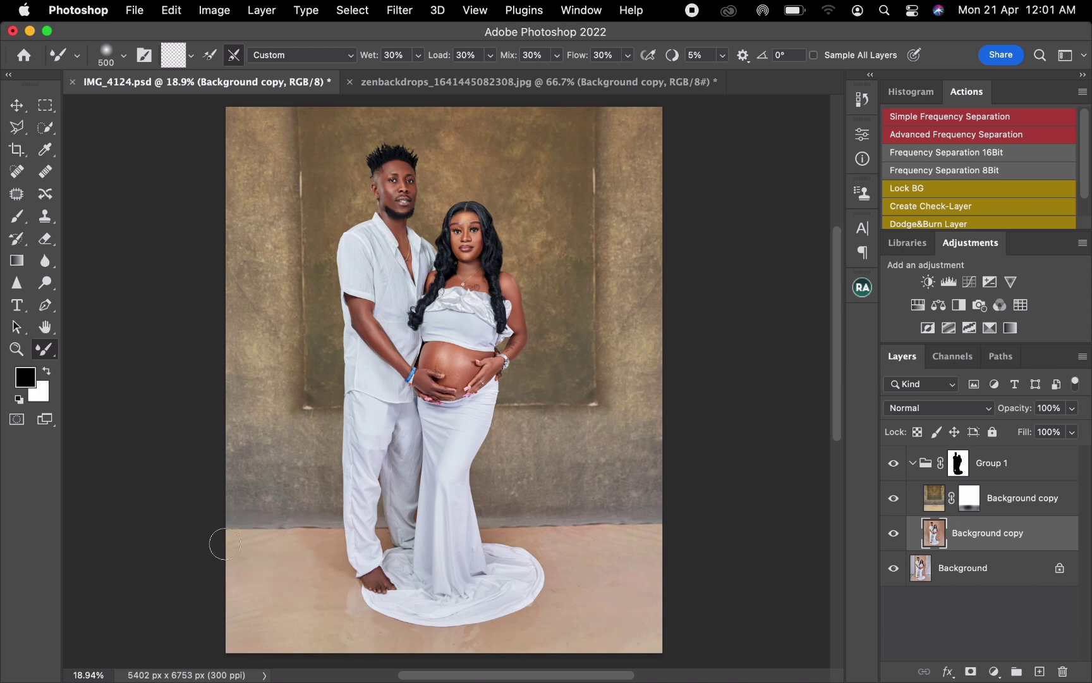
Step: Blend the uneven floor tones beside the man's feet on the photo copy with the Mixer Brush, enlarging it to 700 px
{"action": "key", "text": "bracketleft"}
{"action": "key", "text": "bracketright"}
{"action": "mouse_move", "coordinate": [329, 573]}
{"action": "left_mouse_down"}
{"action": "mouse_move", "coordinate": [322, 619]}
{"action": "mouse_move", "coordinate": [333, 611]}
{"action": "mouse_move", "coordinate": [322, 612]}
{"action": "left_mouse_up"}
{"action": "key", "text": "bracketright"}
{"action": "left_click", "coordinate": [894, 500]}
{"action": "left_click", "coordinate": [894, 499]}
{"action": "key", "text": "bracketright"}
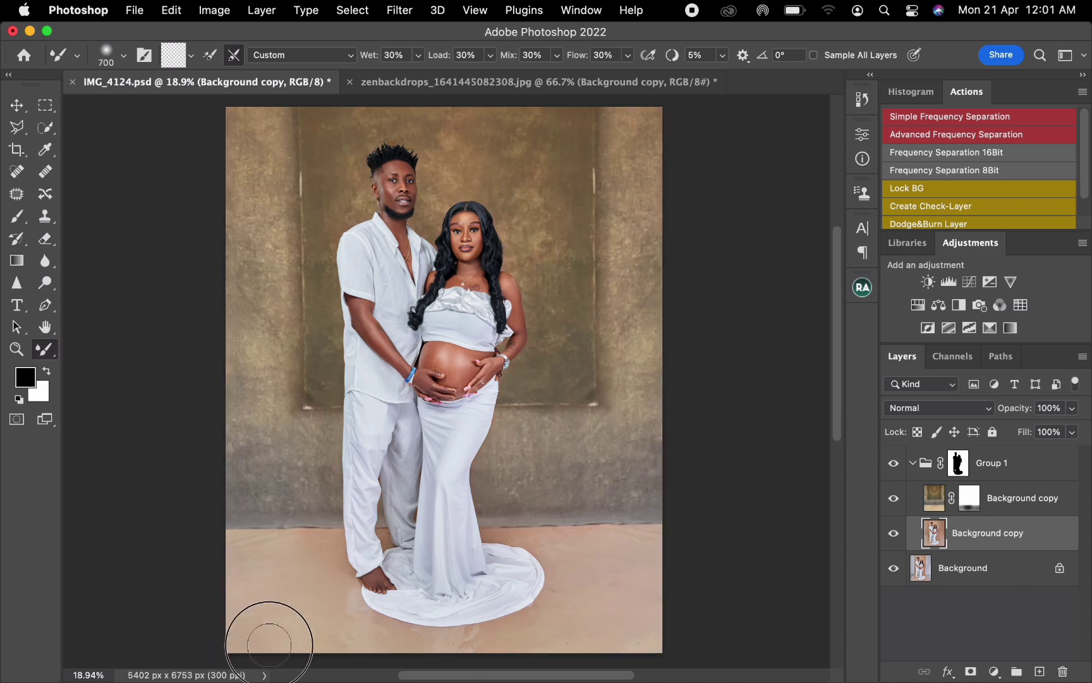
Step: Smooth the floor close to the feet and around the dress train with a smaller Mixer Brush of about 250 to 300 px
{"action": "key", "text": "bracketleft"}
{"action": "key", "text": "bracketleft"}
{"action": "key", "text": "bracketleft"}
{"action": "key", "text": "bracketleft"}
{"action": "key", "text": "bracketleft"}
{"action": "key", "text": "bracketleft"}
{"action": "key", "text": "bracketleft"}
{"action": "key", "text": "bracketleft"}
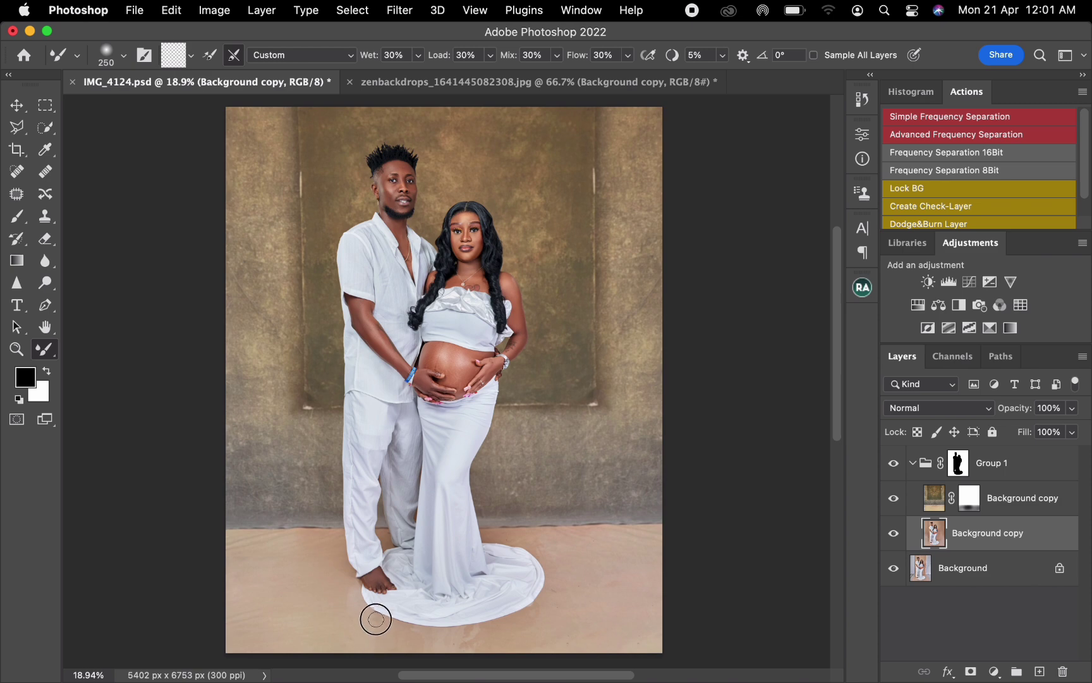
{"action": "key", "text": "bracketright"}
{"action": "key", "text": "bracketright"}
{"action": "key", "text": "bracketright"}
{"action": "key", "text": "bracketleft"}
{"action": "key", "text": "bracketleft"}
{"action": "key", "text": "bracketleft"}
{"action": "key", "text": "bracketleft"}
Step: Blend the open floor on the woman's side of the dress train with the Mixer Brush at 600 to 700 px
{"action": "key", "text": "bracketright"}
{"action": "key", "text": "bracketright"}
{"action": "key", "text": "bracketright"}
{"action": "key", "text": "bracketright"}
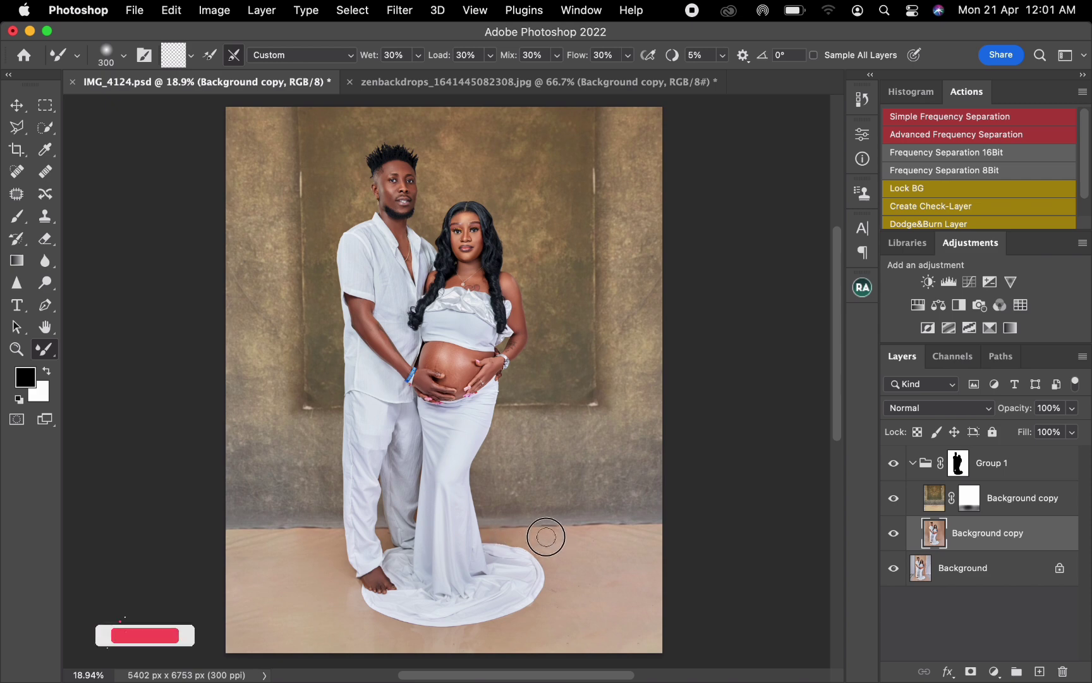
{"action": "key", "text": "bracketright"}
{"action": "key", "text": "bracketright"}
{"action": "key", "text": "bracketright"}
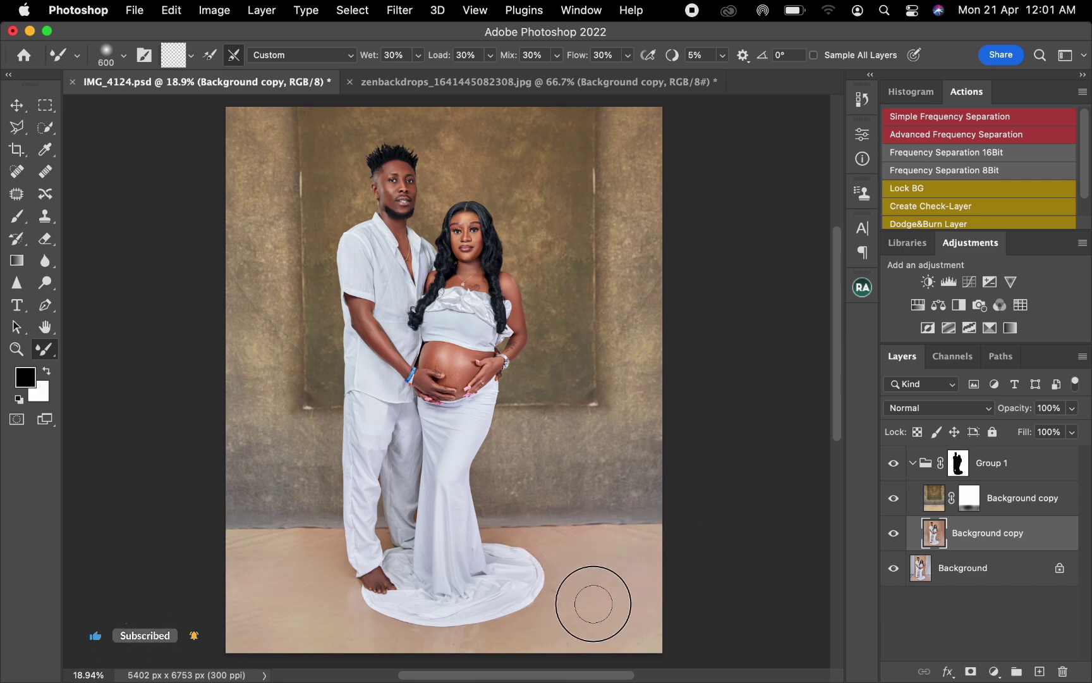
{"action": "key", "text": "bracketright"}
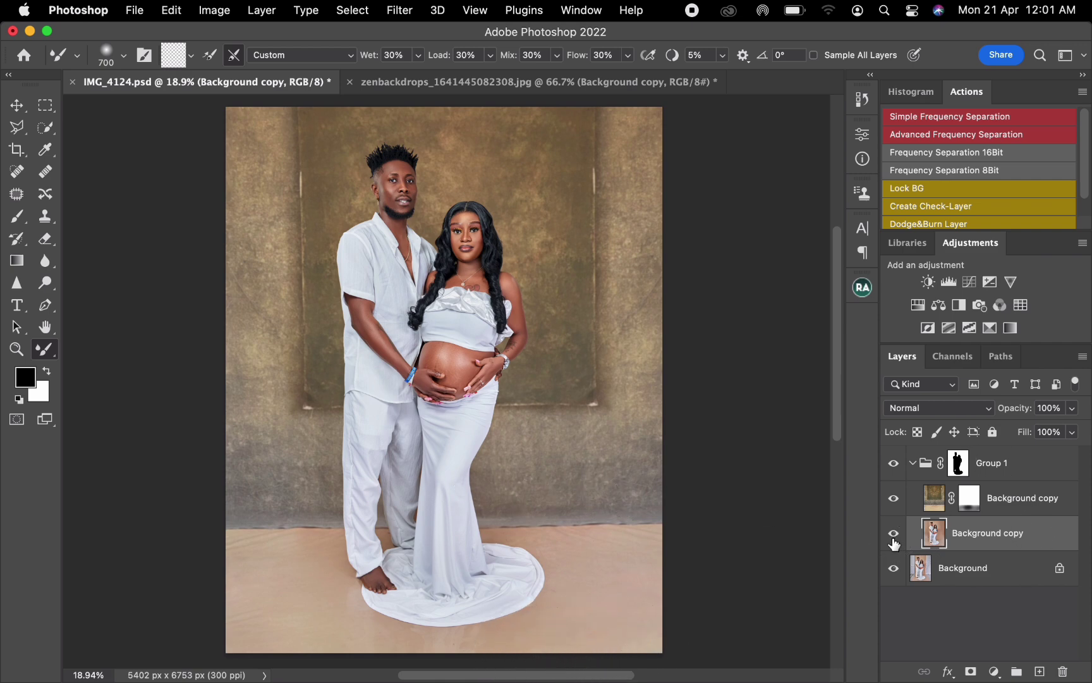
Step: Add a Levels adjustment above the textured backdrop layer and set its black input level to 11
{"action": "left_click", "coordinate": [18, 96]}
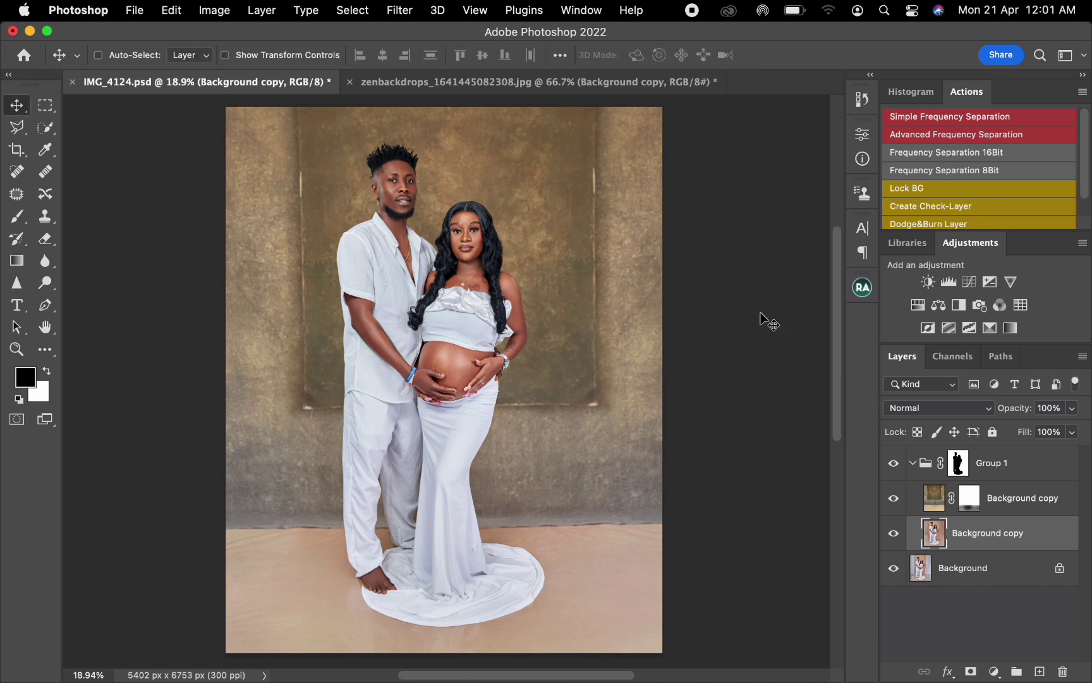
{"action": "left_click", "coordinate": [1021, 500]}
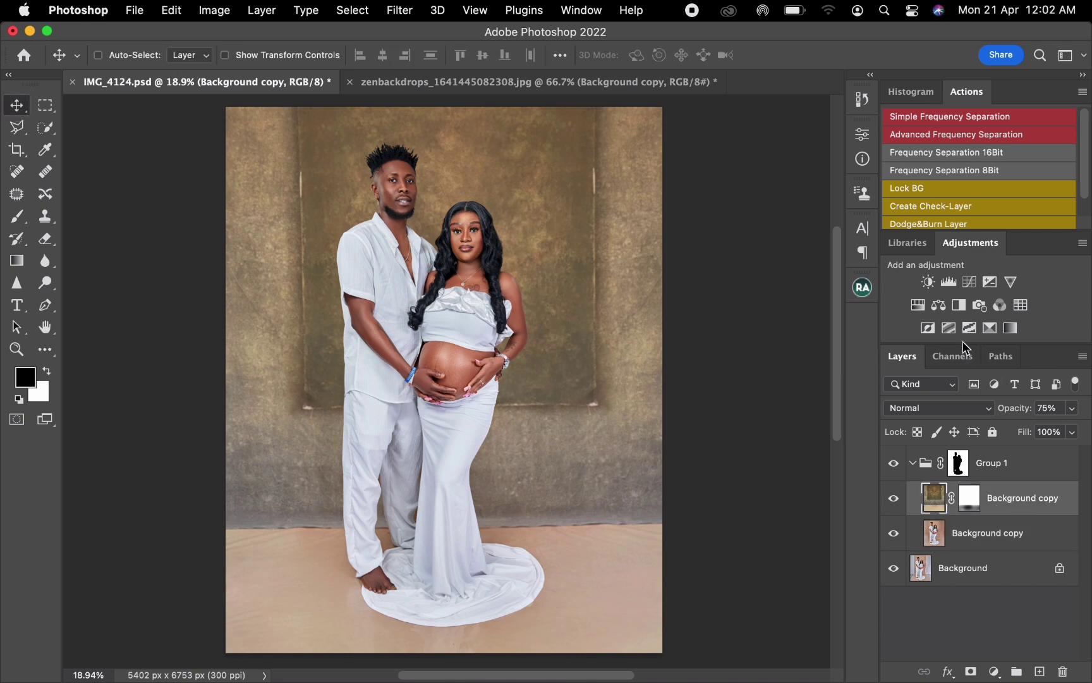
{"action": "left_click", "coordinate": [948, 281]}
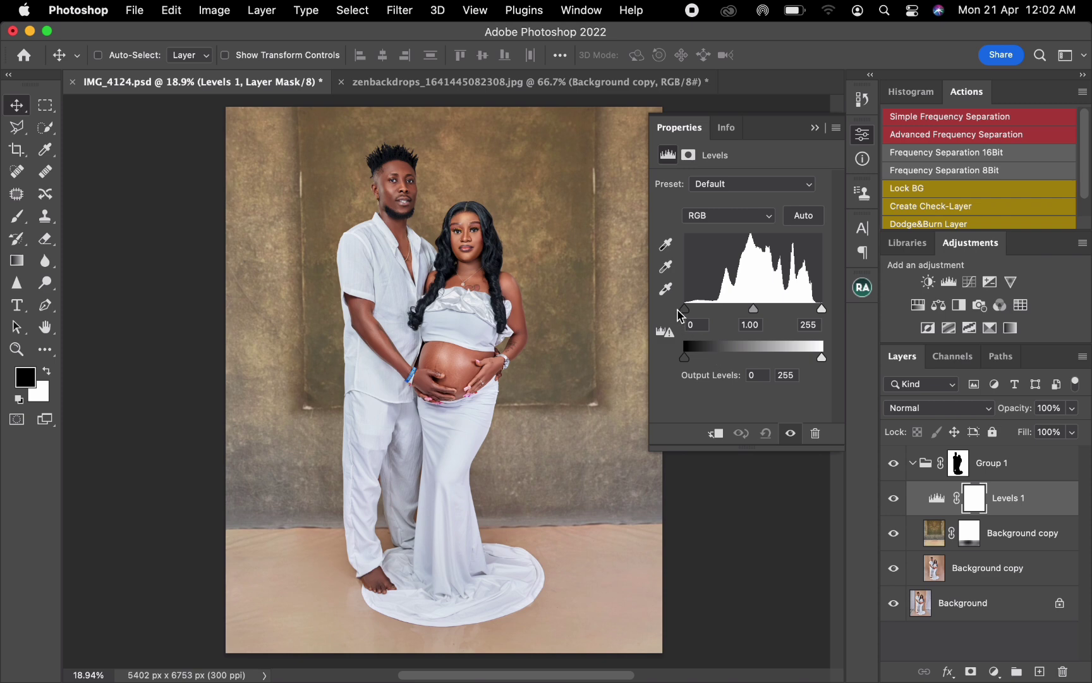
{"action": "left_click_drag", "start_coordinate": [685, 309], "coordinate": [690, 310]}
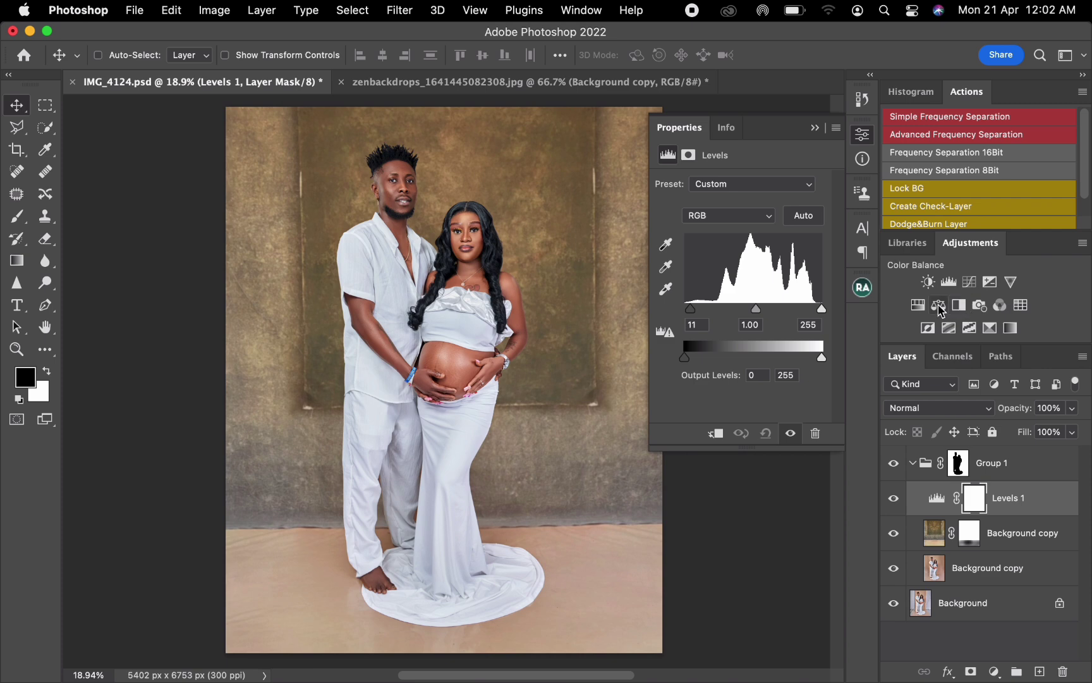
Step: Add a Hue/Saturation adjustment above the Levels layer, raise the master saturation slightly, and collapse Group 1
{"action": "left_click", "coordinate": [917, 306]}
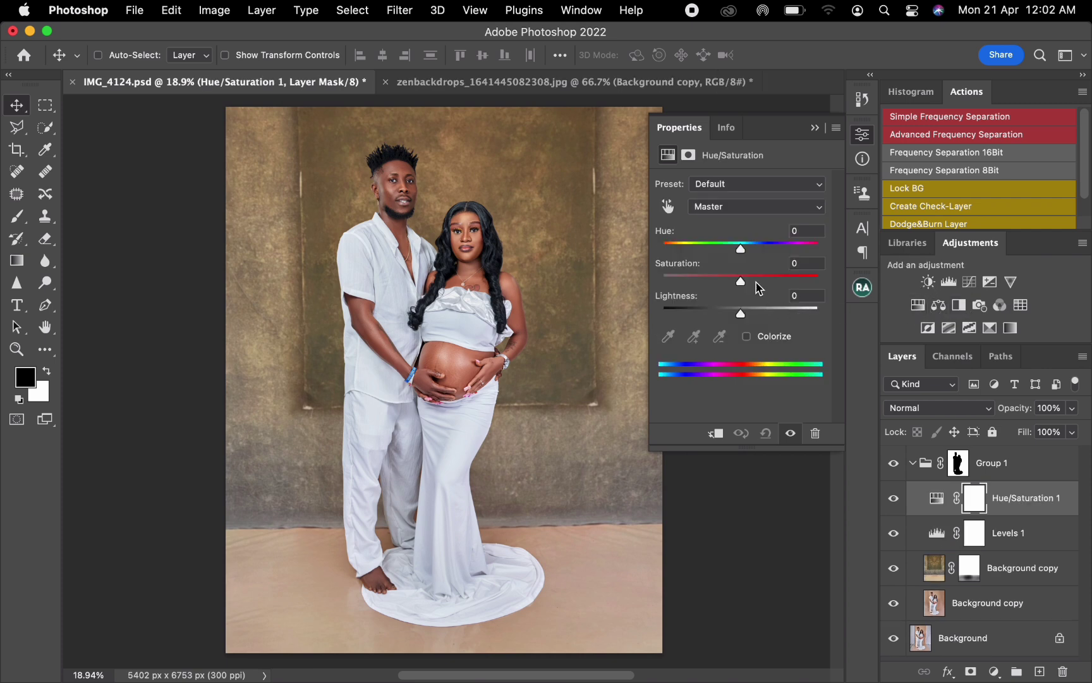
{"action": "left_click_drag", "start_coordinate": [741, 281], "coordinate": [753, 284]}
{"action": "left_click", "coordinate": [813, 129]}
{"action": "left_click", "coordinate": [913, 464]}
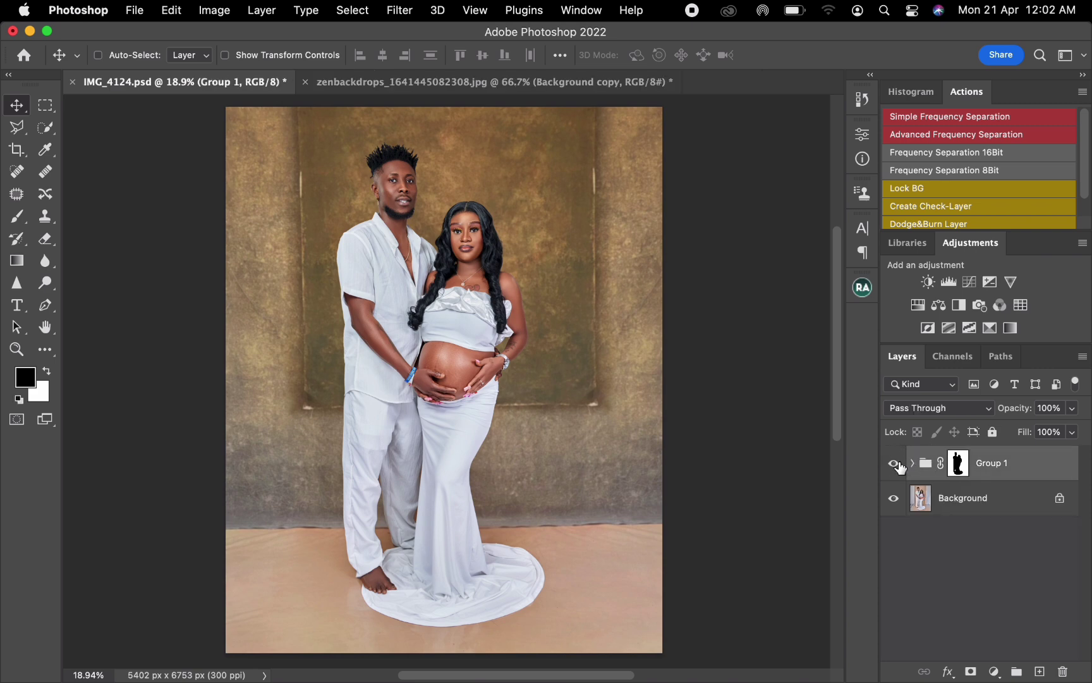
Step: Toggle Group 1's visibility repeatedly to compare the original photo with the new backdrop and floor
{"action": "left_click", "coordinate": [894, 464]}
{"action": "left_click", "coordinate": [894, 466]}
{"action": "left_click", "coordinate": [894, 467]}
{"action": "left_click", "coordinate": [894, 466]}
{"action": "left_click", "coordinate": [893, 465]}
{"action": "left_click", "coordinate": [894, 465]}
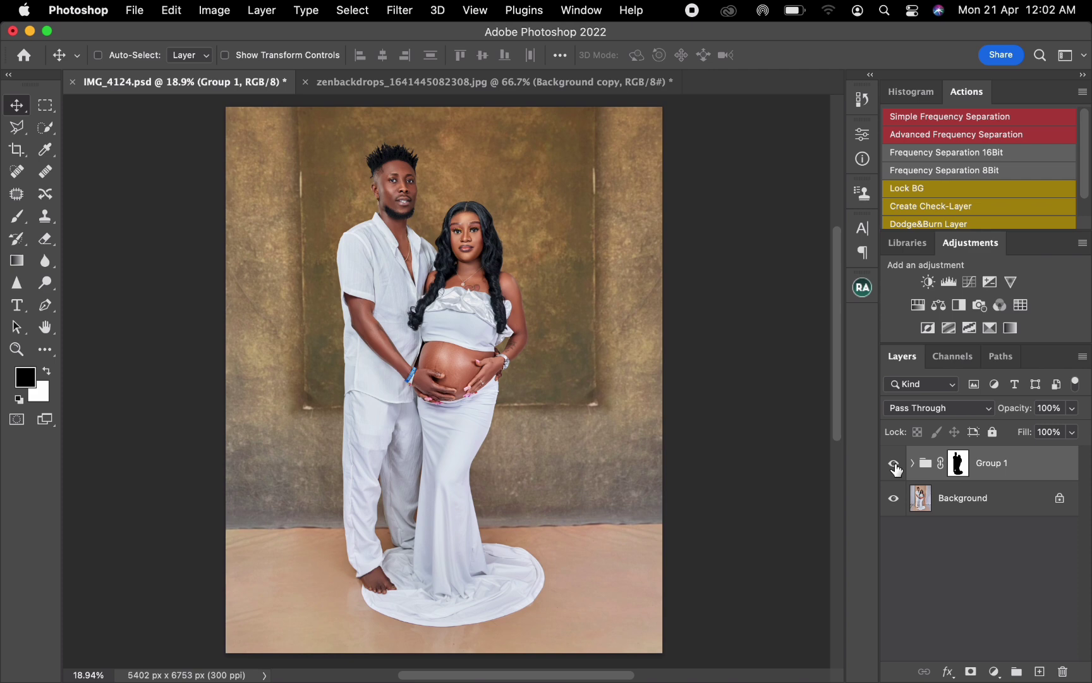